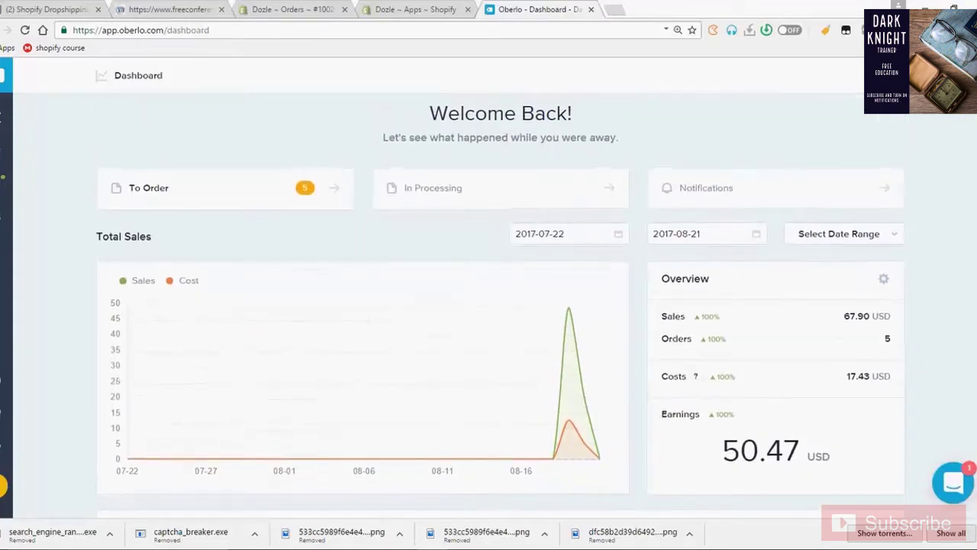
Review the sales, costs and earnings figures in the dashboard's overview.
{"action": "scroll", "coordinate": [500, 305], "scroll_direction": "down", "scroll_amount": 1}
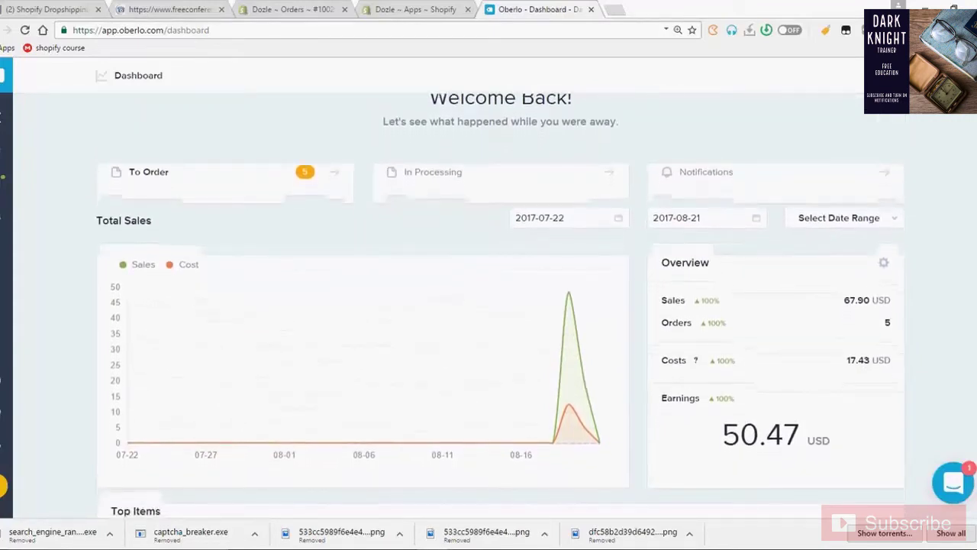
{"action": "scroll", "coordinate": [693, 263], "scroll_direction": "down", "scroll_amount": 1}
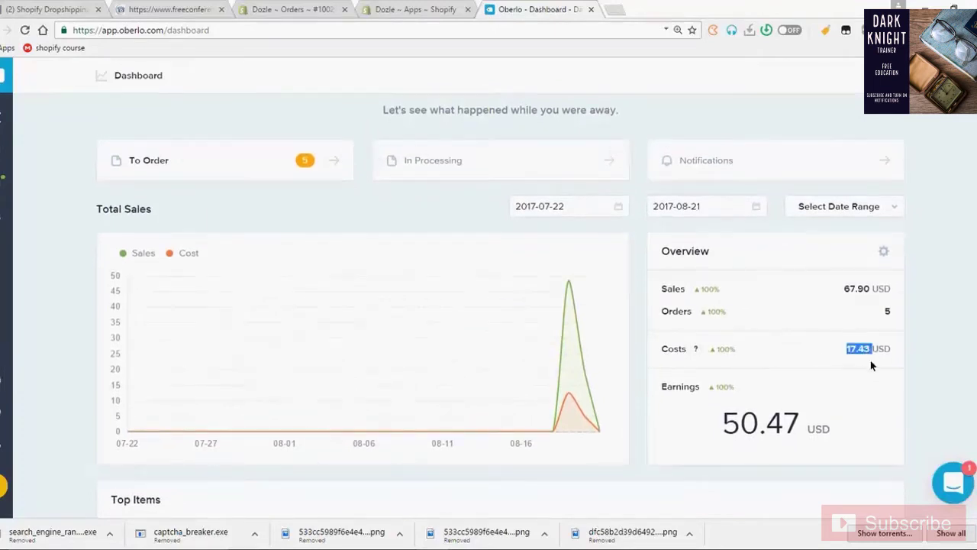
{"action": "left_click_drag", "start_coordinate": [715, 428], "coordinate": [825, 447]}
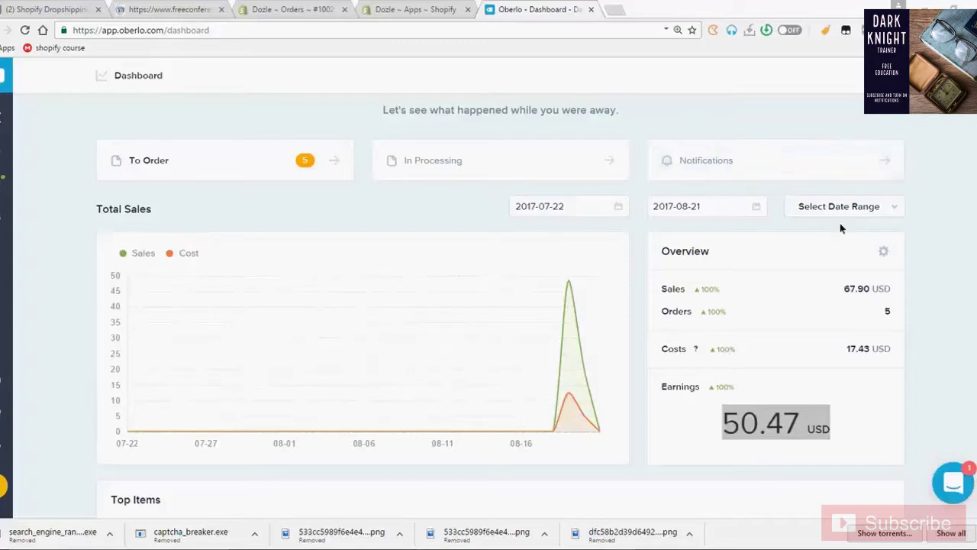
{"action": "left_click", "coordinate": [920, 103]}
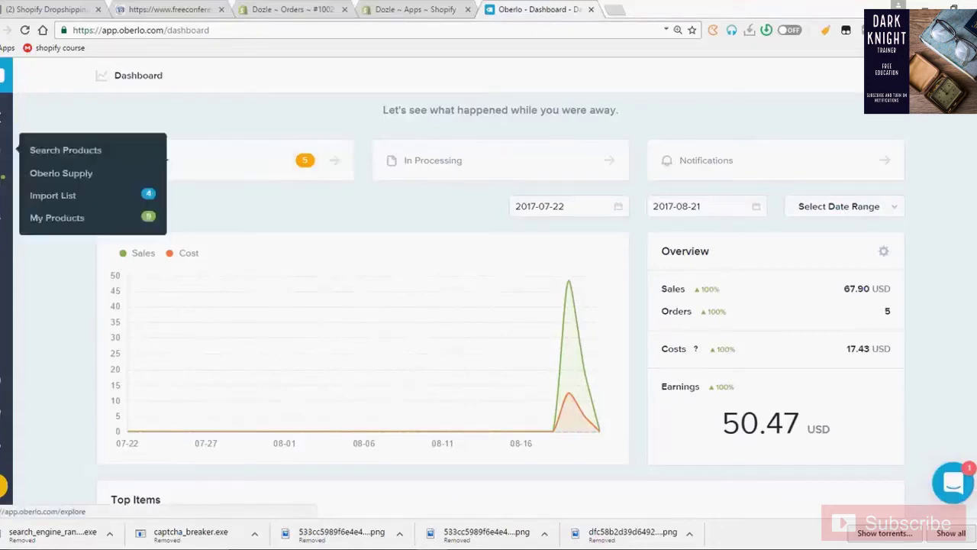
Start the product purchase for the oldest order in the Oberlo orders list and sign in to AliExpress with a saved account.
{"action": "left_click", "coordinate": [45, 193]}
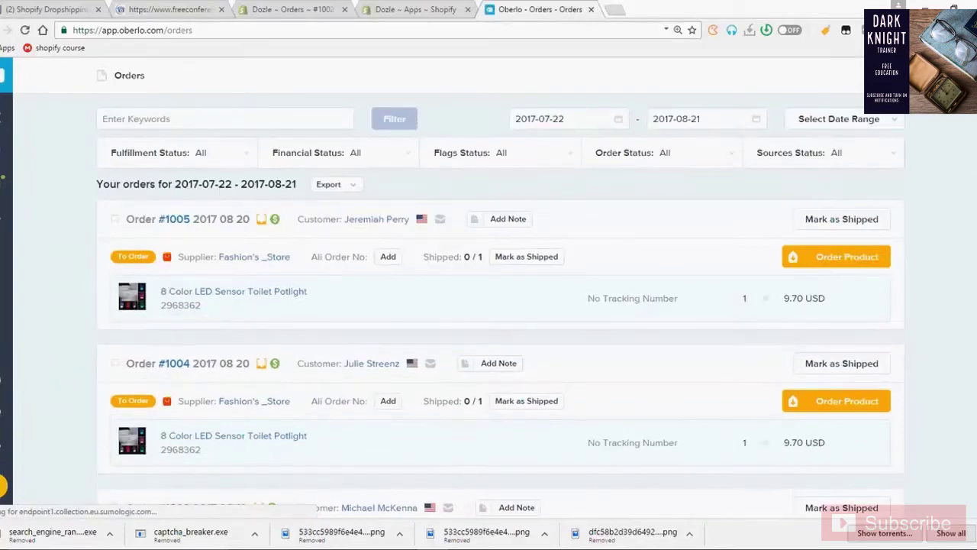
{"action": "scroll", "coordinate": [488, 305], "scroll_direction": "down", "scroll_amount": 2}
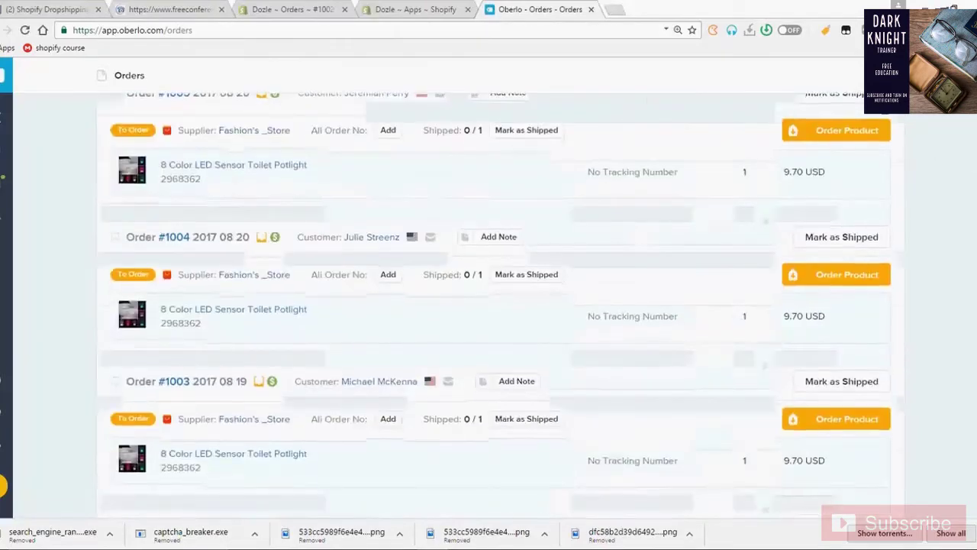
{"action": "scroll", "coordinate": [488, 306], "scroll_direction": "down", "scroll_amount": 5}
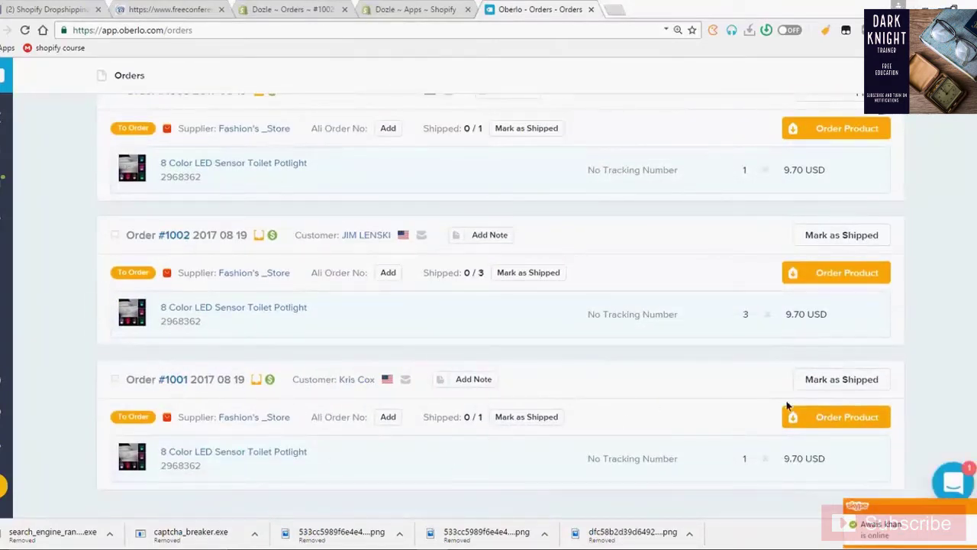
{"action": "left_click", "coordinate": [827, 427]}
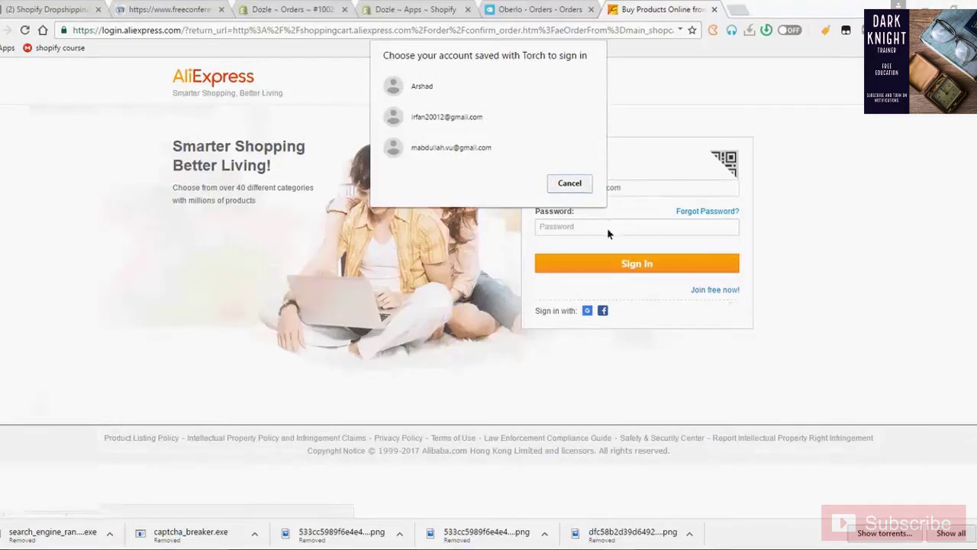
{"action": "left_click", "coordinate": [477, 119]}
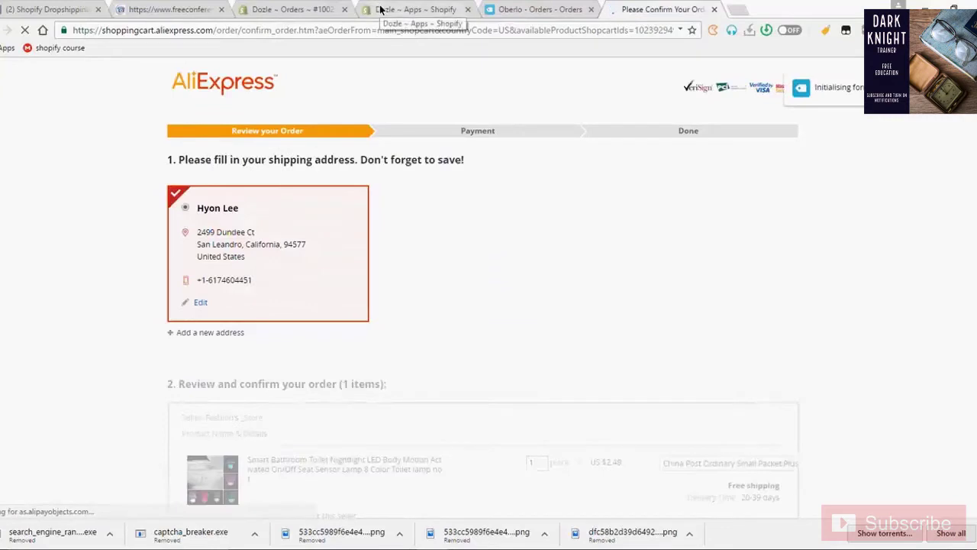
Switch to the Shopify admin and browse from the open order to the oldest order's details.
{"action": "left_click", "coordinate": [412, 9]}
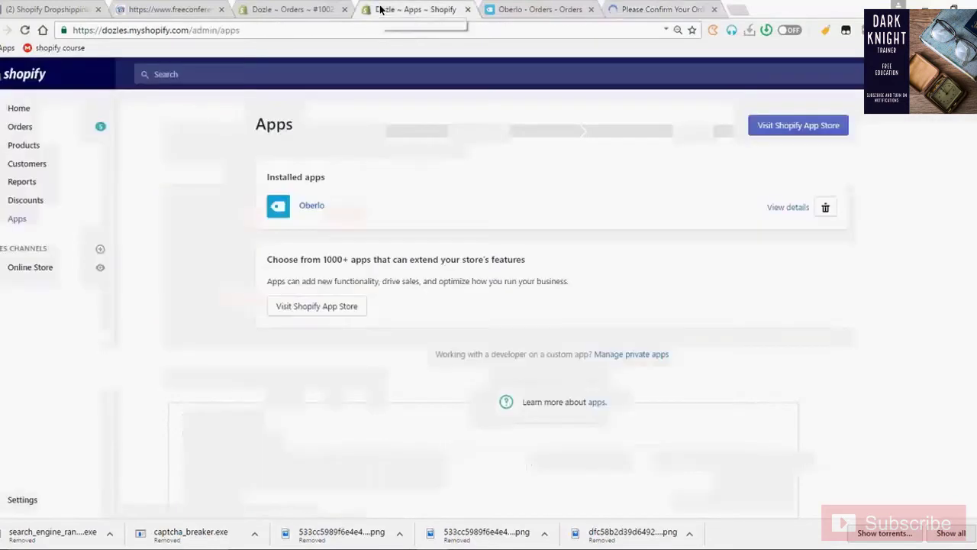
{"action": "left_click", "coordinate": [278, 16]}
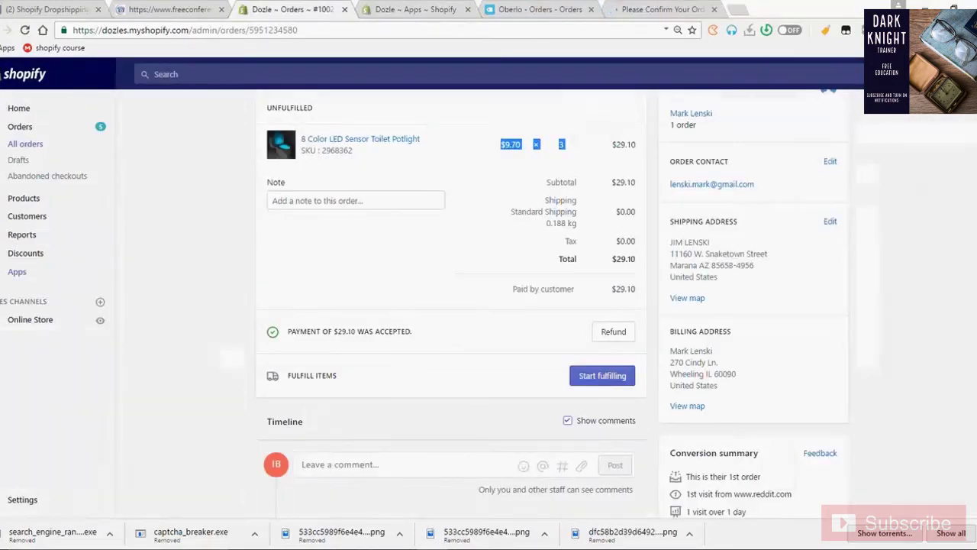
{"action": "scroll", "coordinate": [553, 306], "scroll_direction": "up", "scroll_amount": 2}
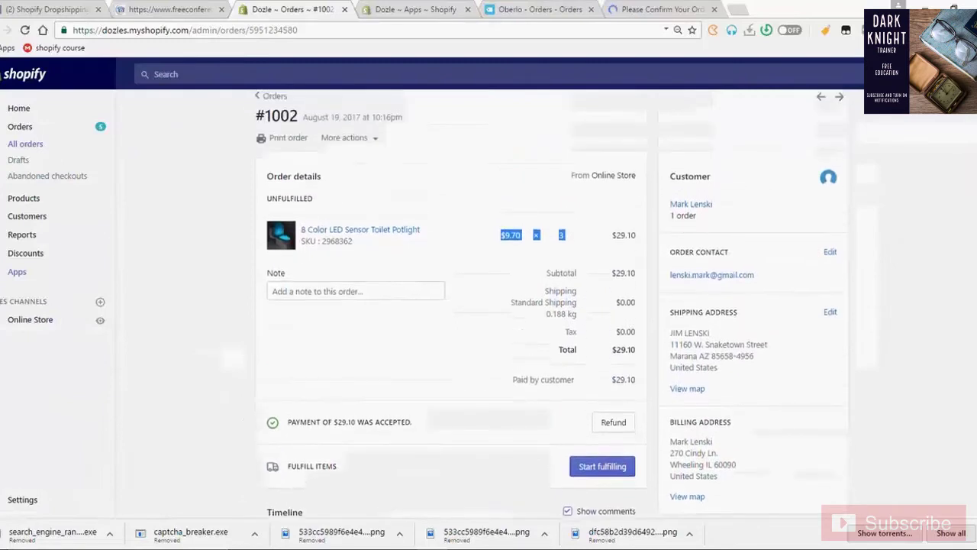
{"action": "scroll", "coordinate": [551, 305], "scroll_direction": "up", "scroll_amount": 1}
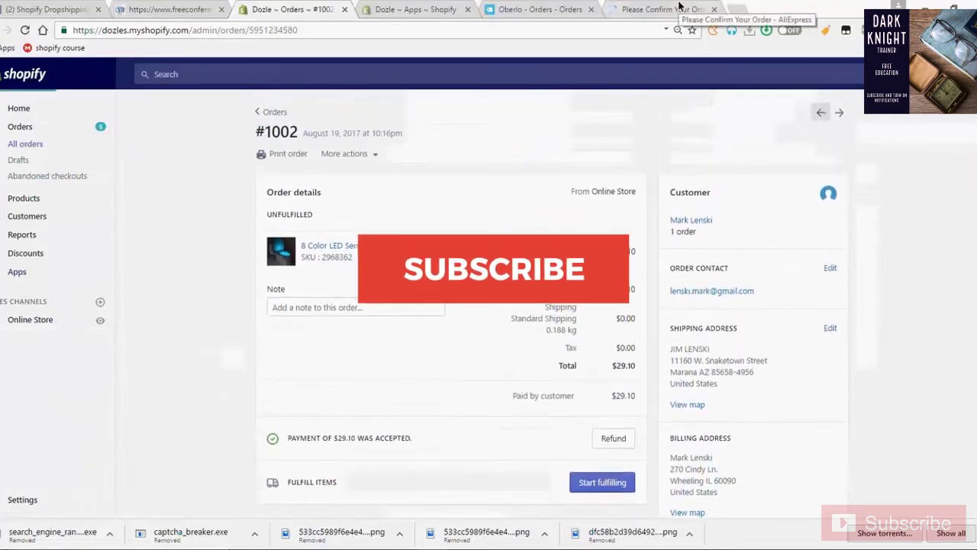
{"action": "left_click", "coordinate": [820, 112]}
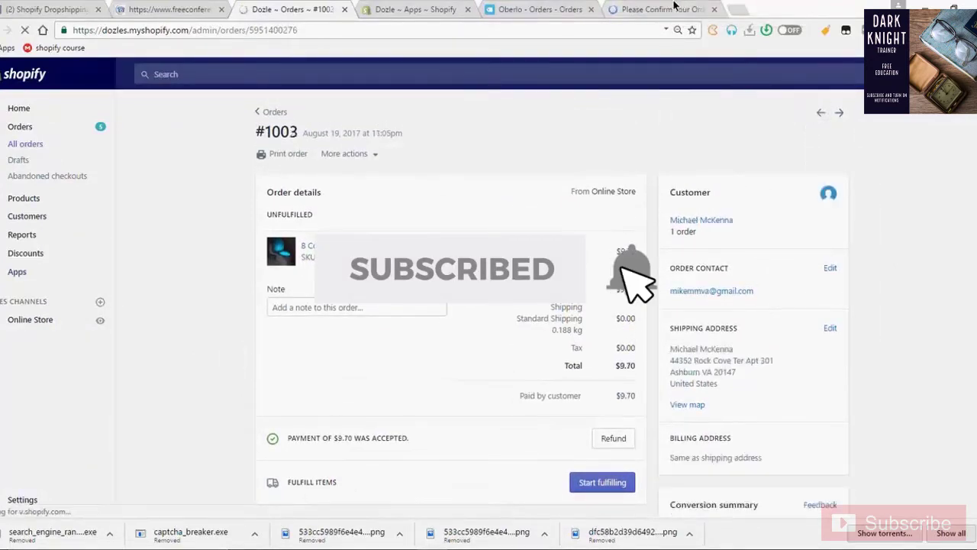
{"action": "left_click", "coordinate": [840, 112]}
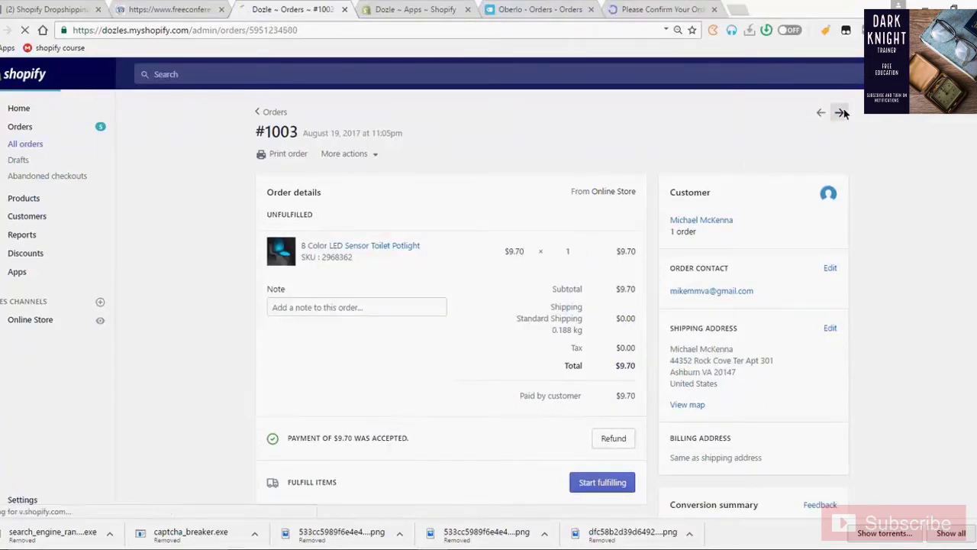
Compare the AliExpress shipping form with the Shopify order's contact details and activate the form's mobile number field.
{"action": "left_click", "coordinate": [637, 9]}
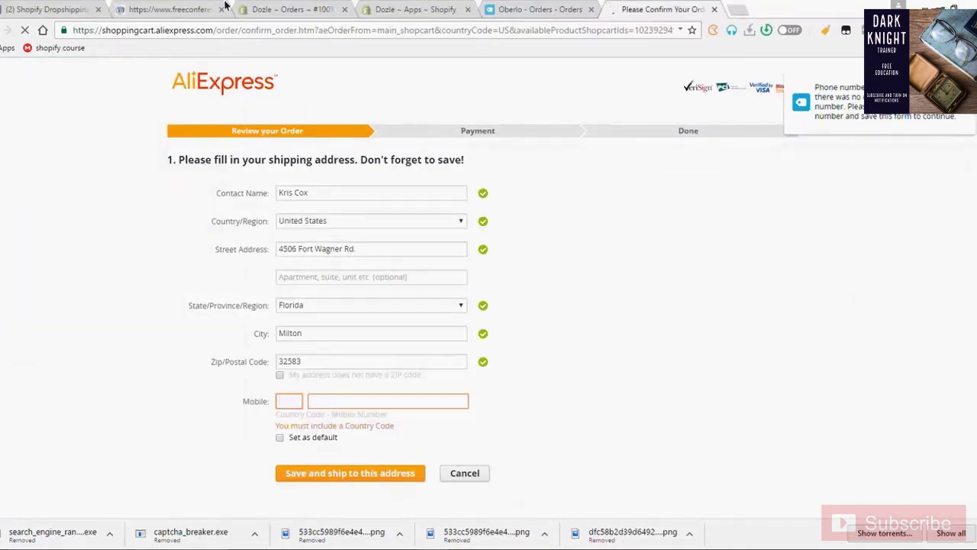
{"action": "left_click", "coordinate": [279, 11]}
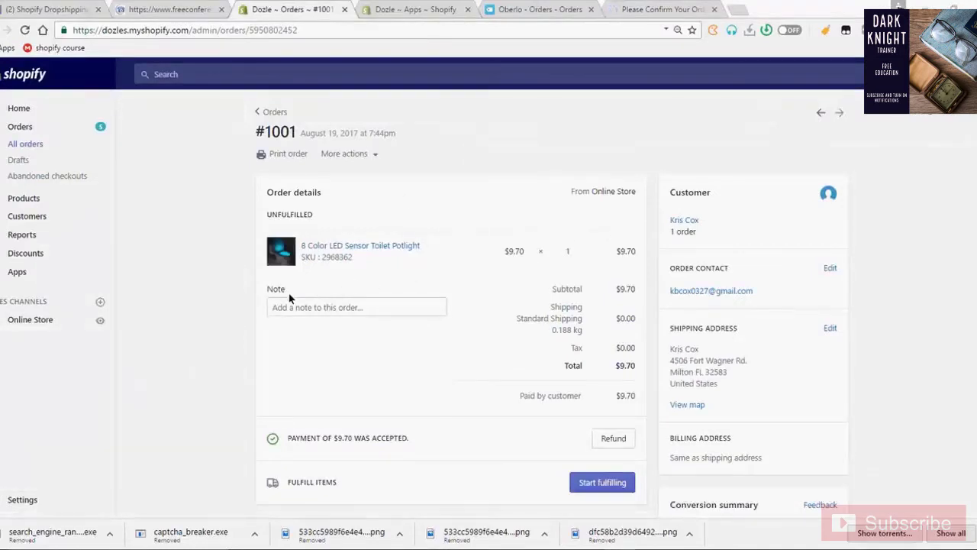
{"action": "left_click", "coordinate": [660, 9]}
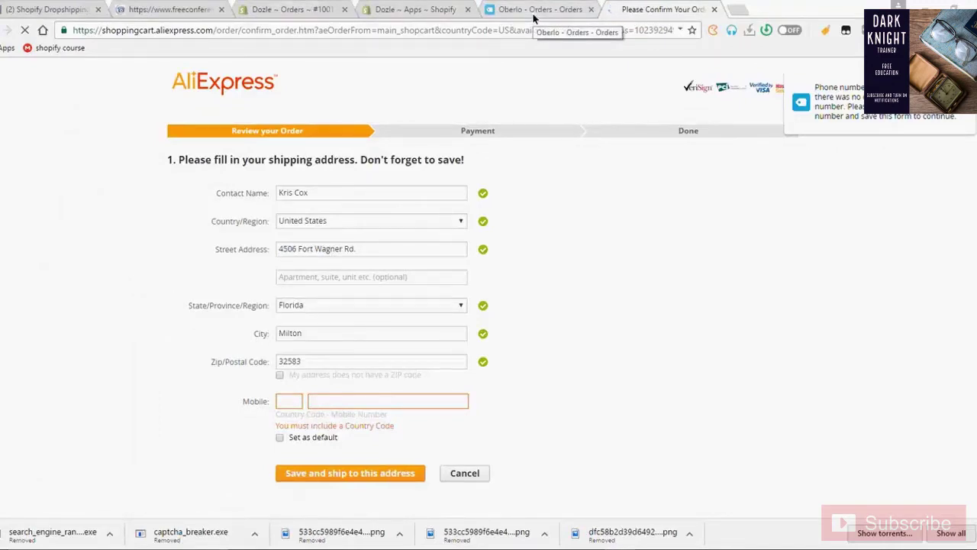
{"action": "left_click", "coordinate": [355, 401]}
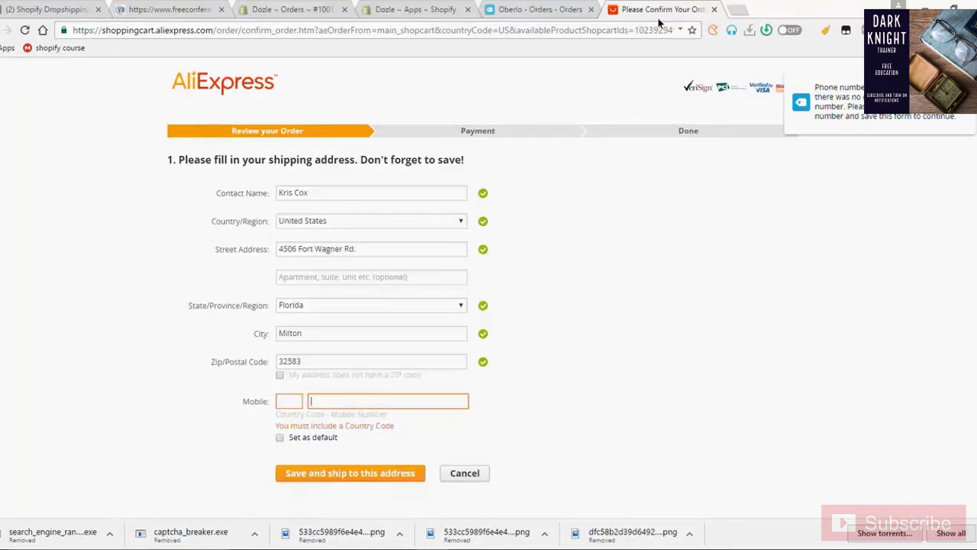
Open fakenamegenerater.com in a new browser tab.
{"action": "left_click", "coordinate": [737, 10]}
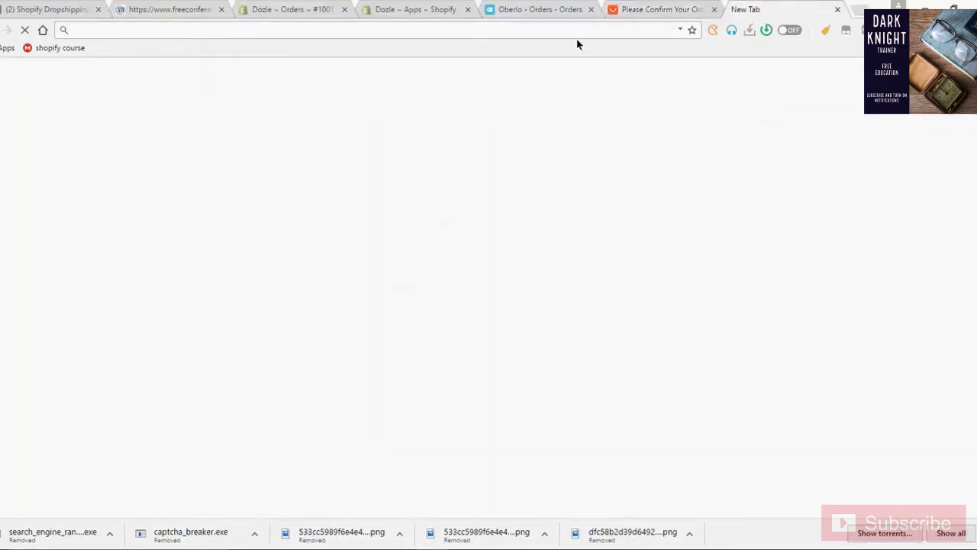
{"action": "type", "text": "fake"}
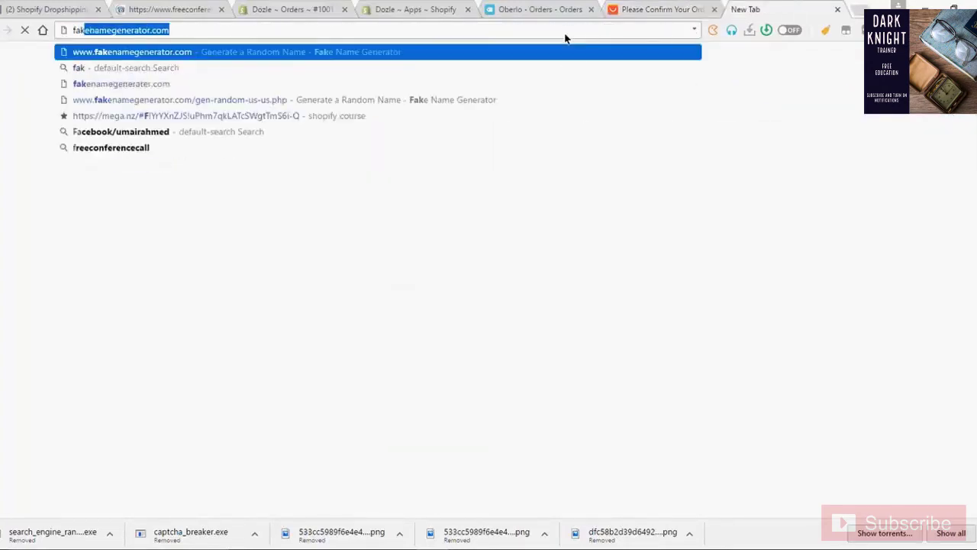
{"action": "type", "text": "namegenerater.com"}
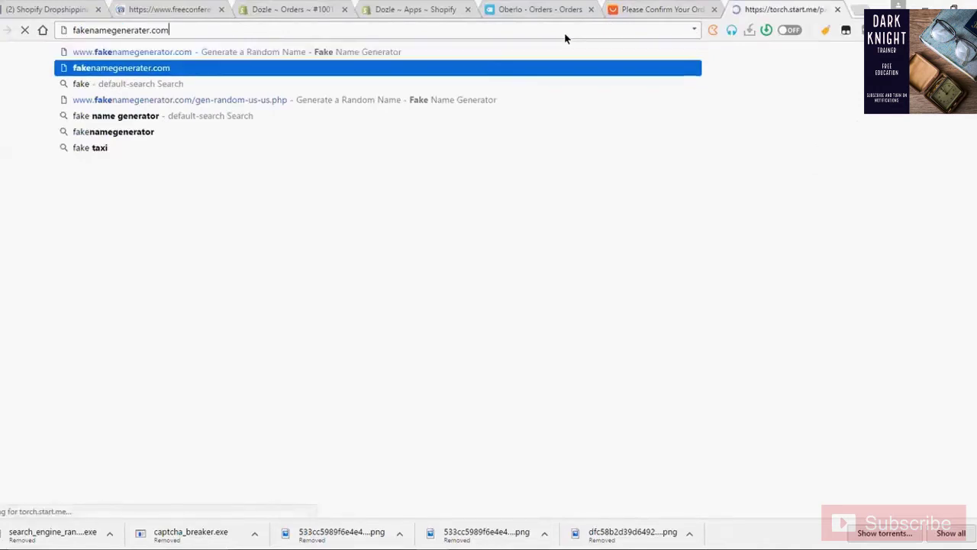
{"action": "key", "text": "Return"}
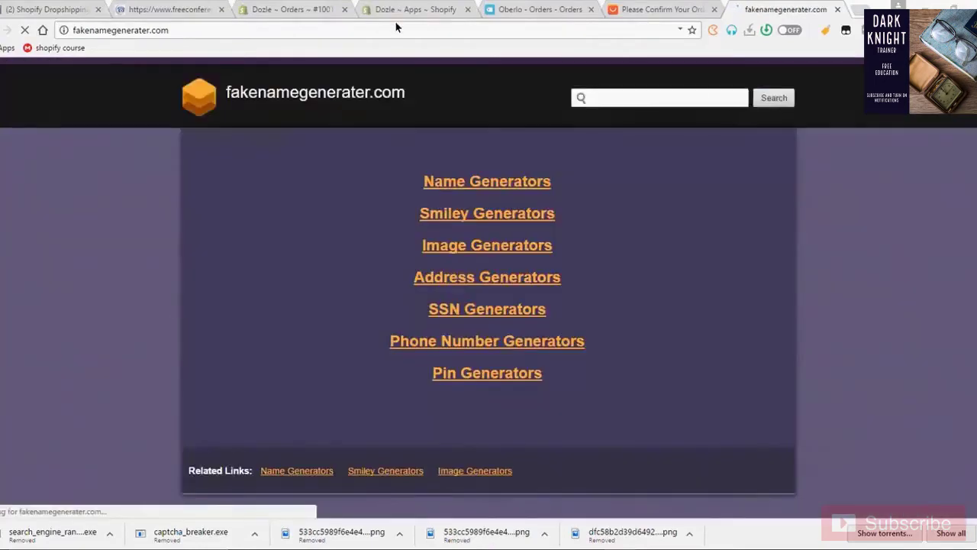
Replace the current page with google.com/ncr.
{"action": "left_click", "coordinate": [395, 30]}
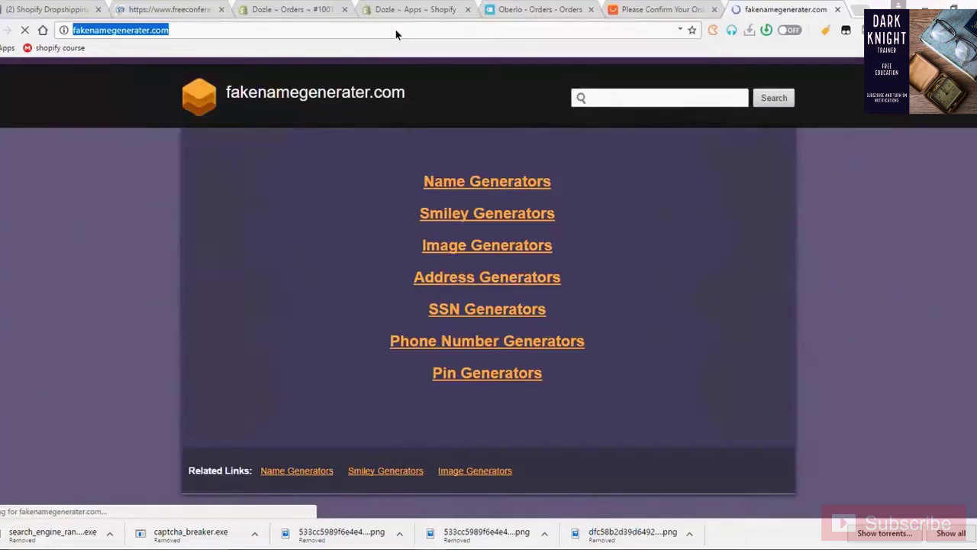
{"action": "type", "text": "google.com/ncr"}
{"action": "key", "text": "Return"}
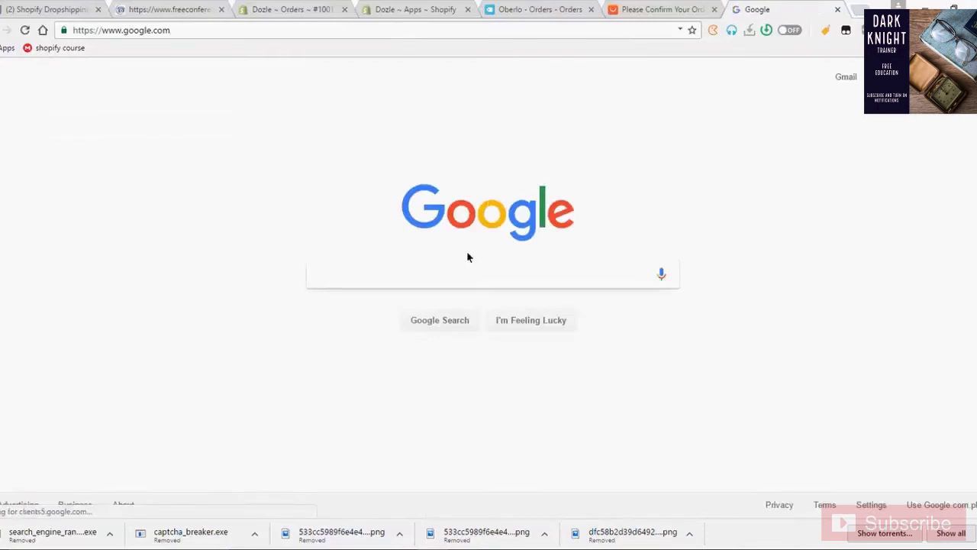
Search Google for "fake name generator" and open the main fakenamegenerator.com result.
{"action": "left_click", "coordinate": [447, 280]}
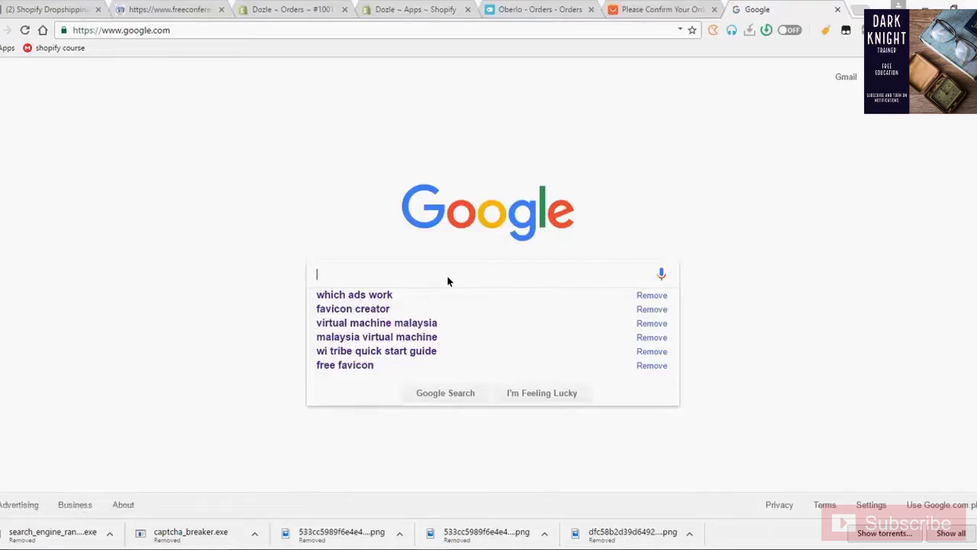
{"action": "type", "text": "fake"}
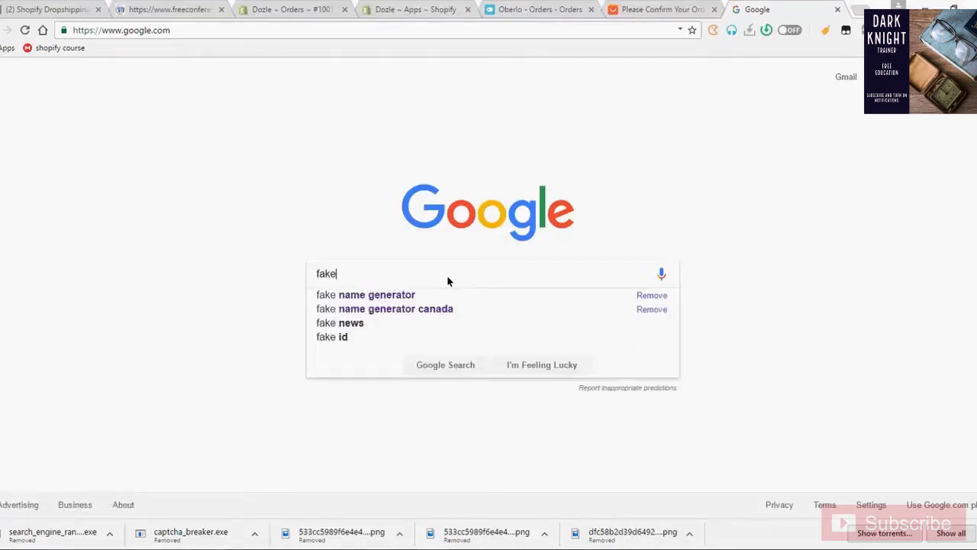
{"action": "key", "text": "Down"}
{"action": "key", "text": "Return"}
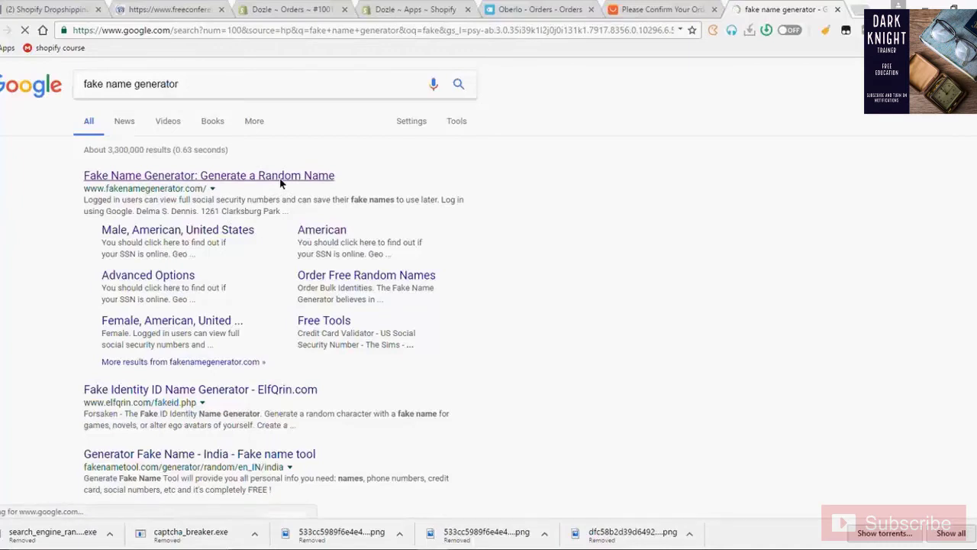
{"action": "left_click", "coordinate": [324, 177]}
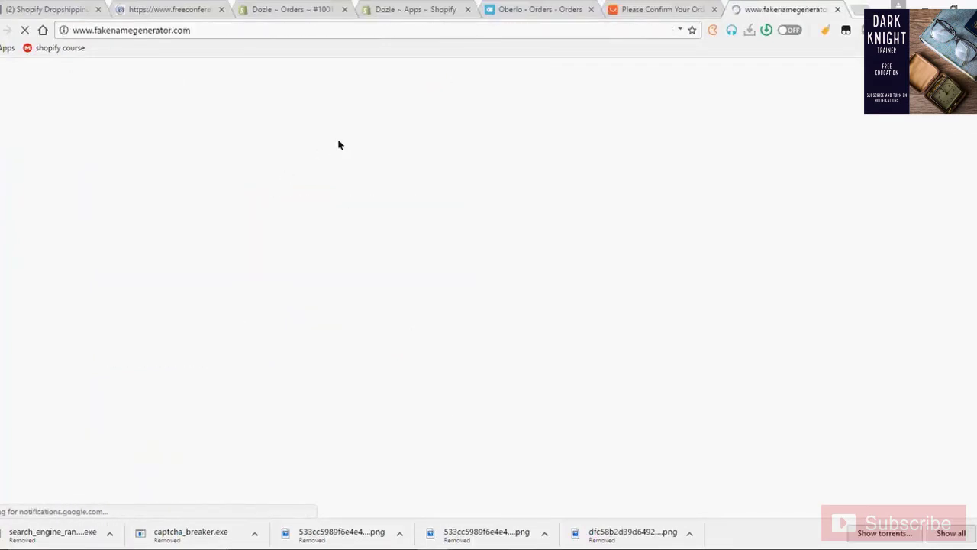
Copy the phone number of the generated identity and paste it into the mobile number field of the AliExpress shipping form.
{"action": "left_click", "coordinate": [649, 5]}
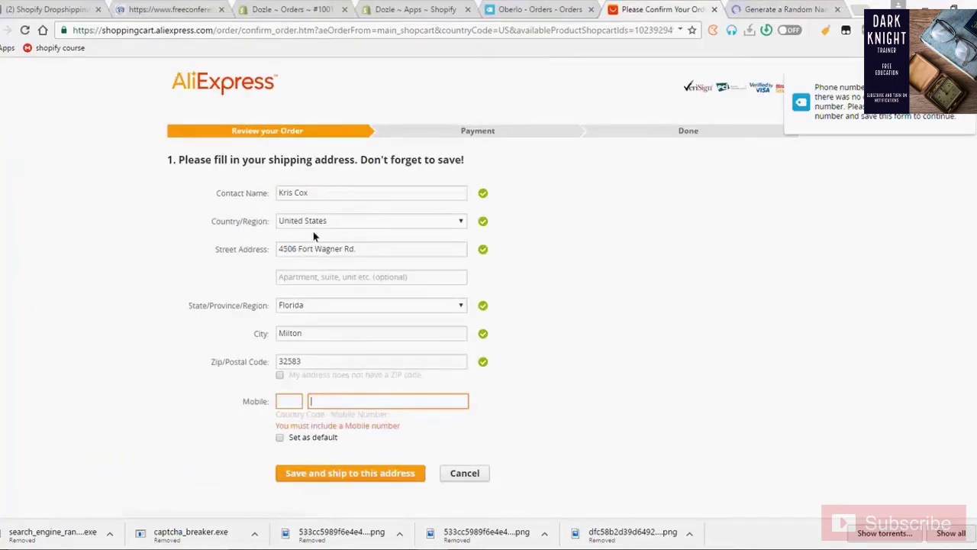
{"action": "left_click", "coordinate": [779, 9]}
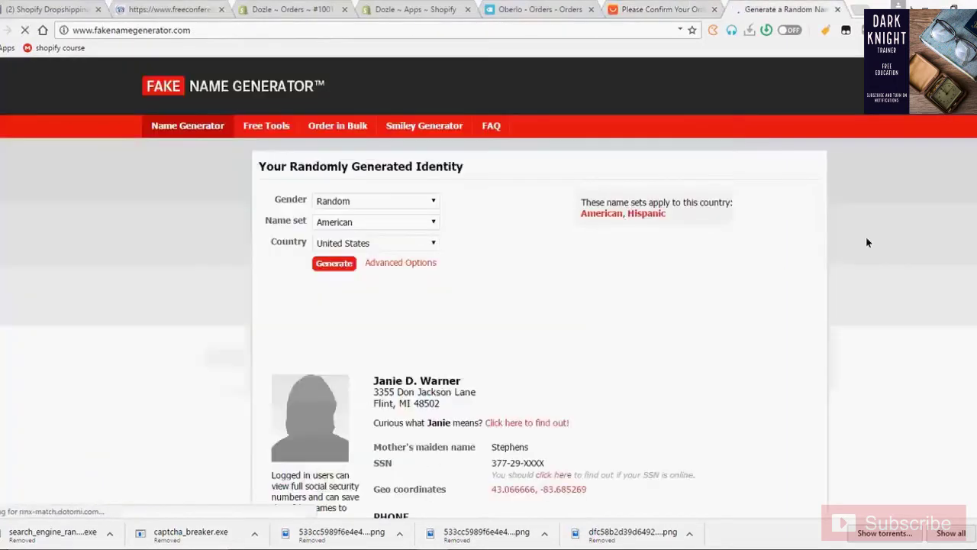
{"action": "scroll", "coordinate": [867, 240], "scroll_direction": "down", "scroll_amount": 1}
{"action": "scroll", "coordinate": [539, 306], "scroll_direction": "down", "scroll_amount": 3}
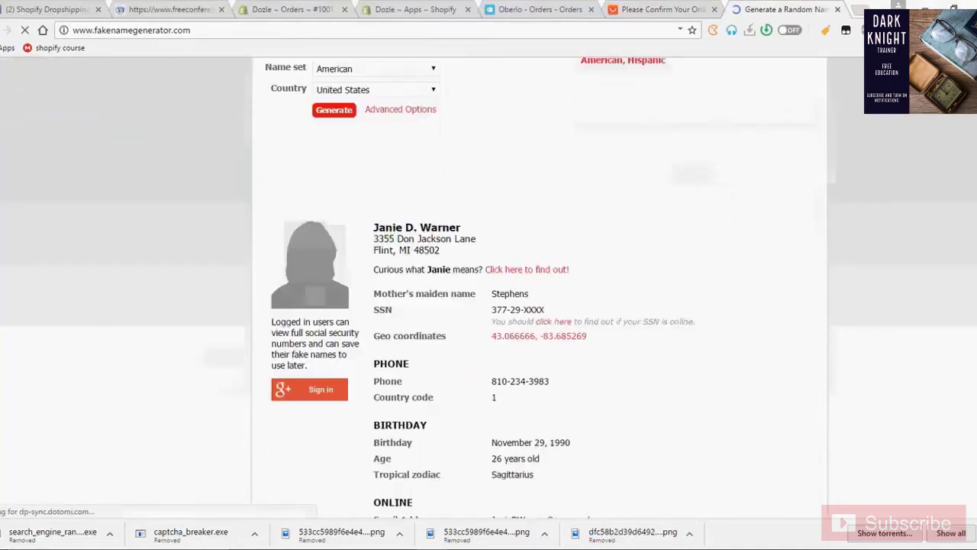
{"action": "left_click_drag", "start_coordinate": [551, 341], "coordinate": [484, 349]}
{"action": "key", "text": "ctrl+c"}
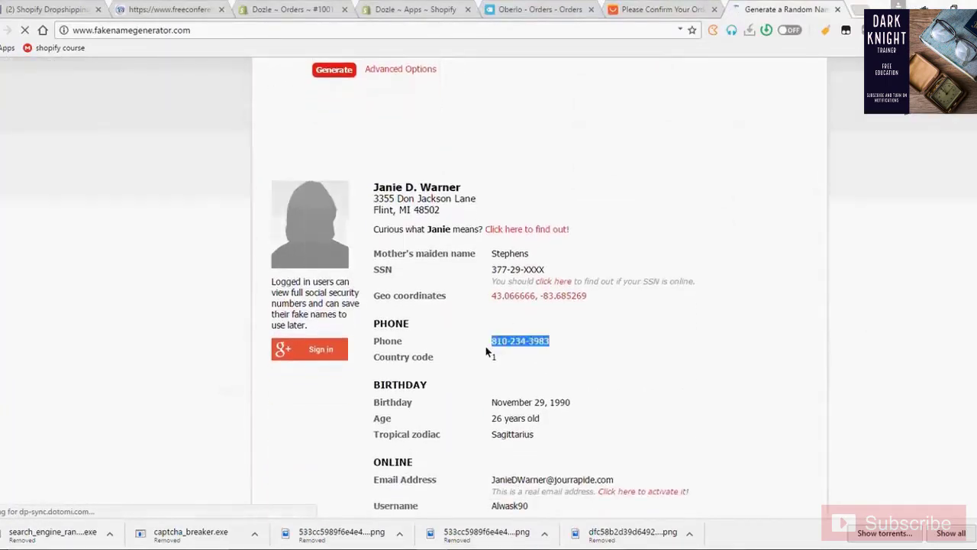
{"action": "left_click", "coordinate": [646, 6]}
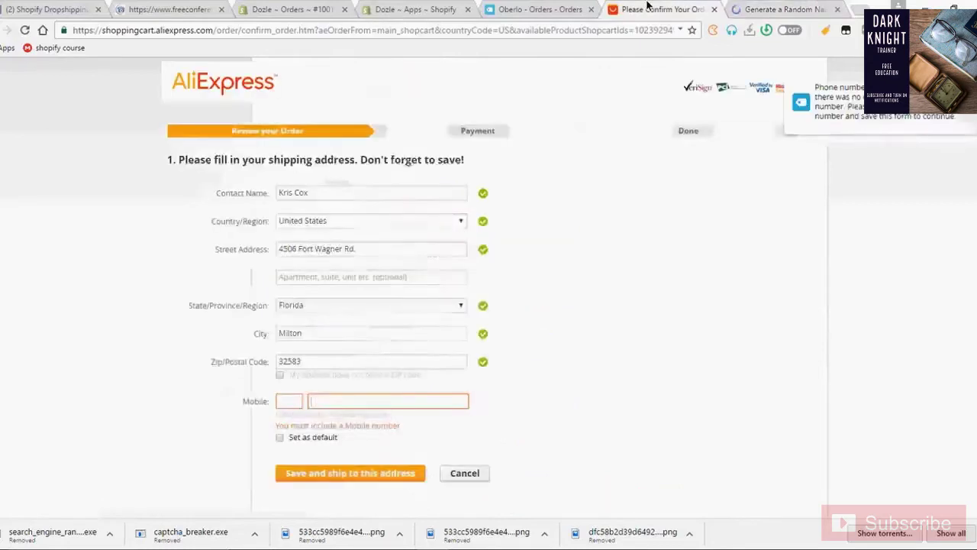
{"action": "key", "text": "ctrl+v"}
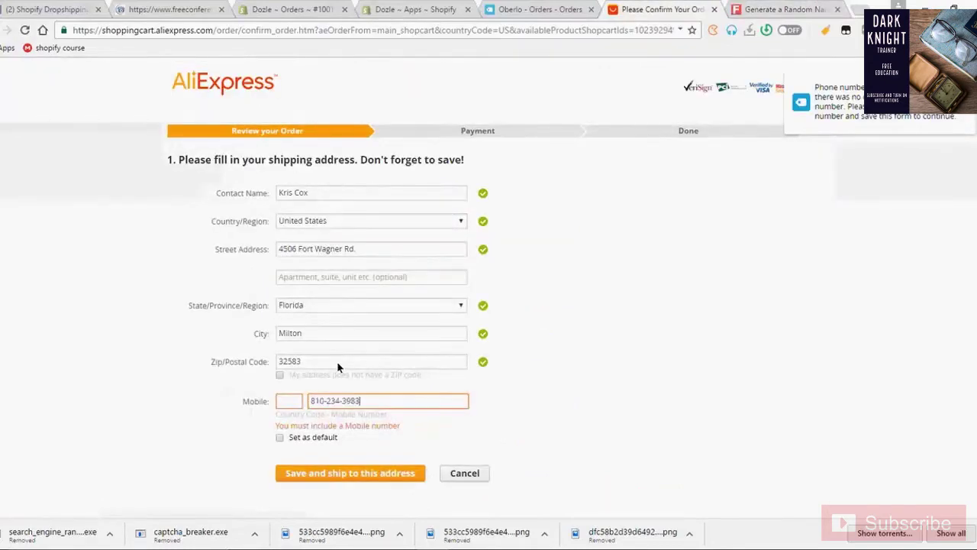
Set the mobile country code to 1 and save the completed address as the order's shipping destination.
{"action": "left_click", "coordinate": [282, 404]}
{"action": "type", "text": "1"}
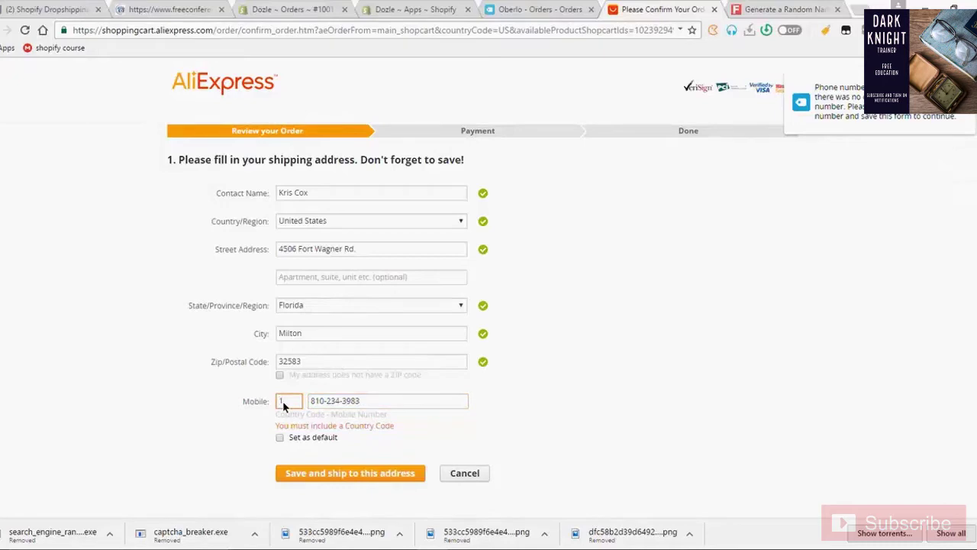
{"action": "left_click", "coordinate": [603, 442]}
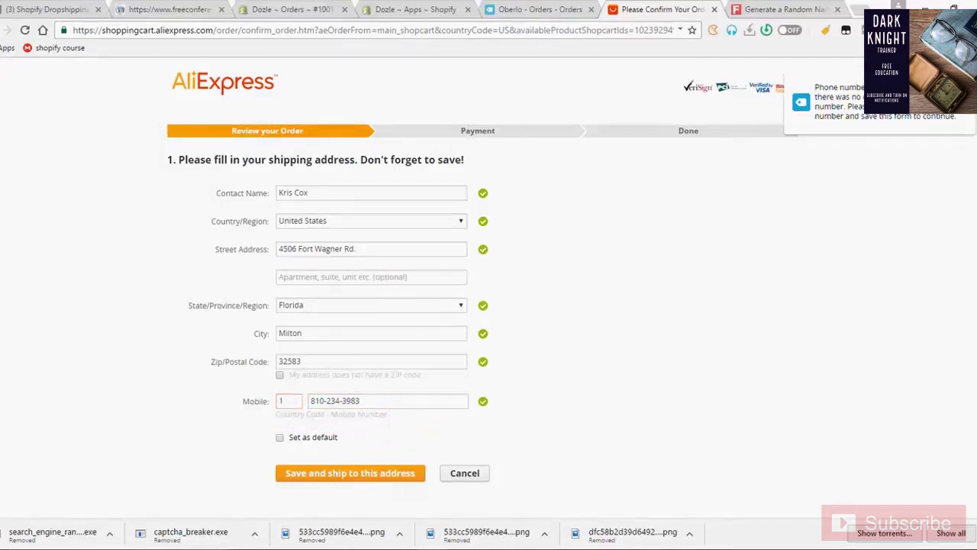
{"action": "scroll", "coordinate": [482, 274], "scroll_direction": "down", "scroll_amount": 2}
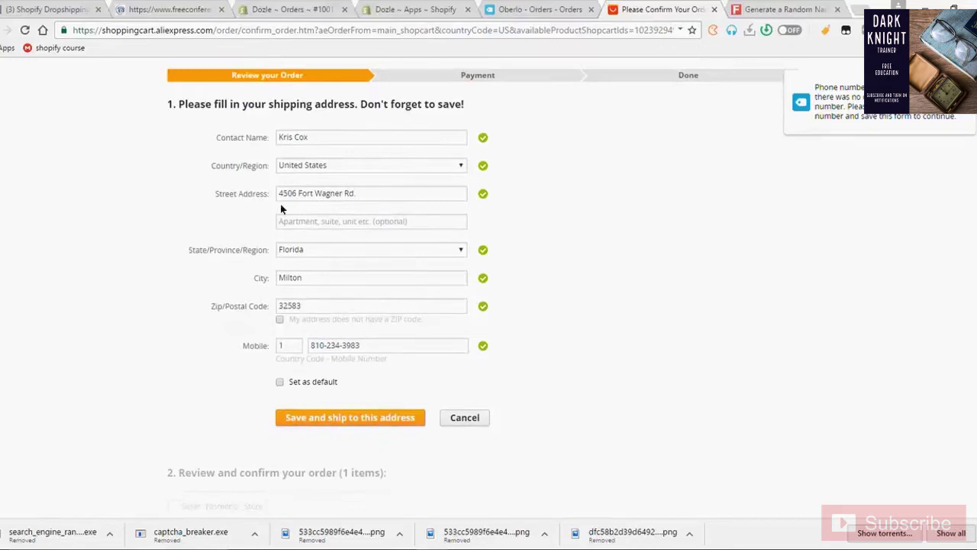
{"action": "left_click", "coordinate": [329, 425]}
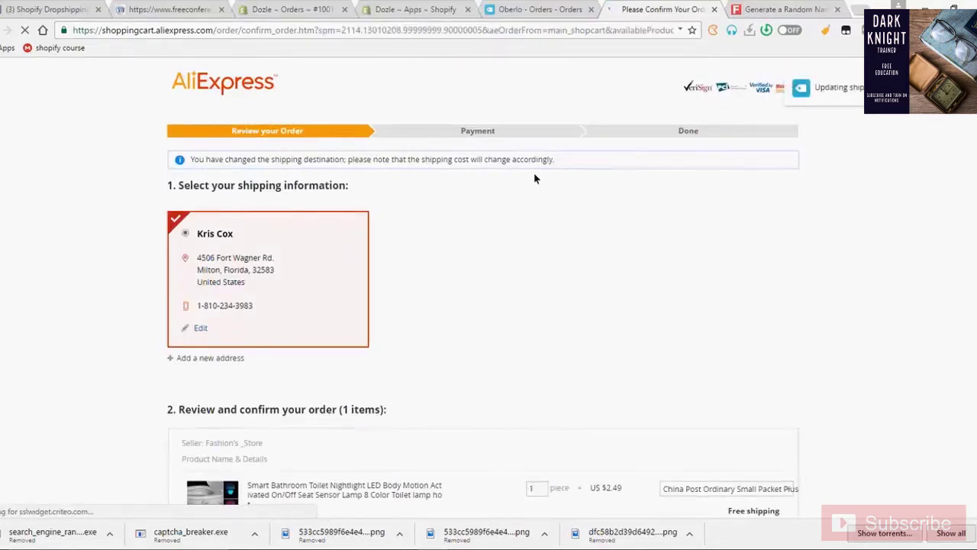
Compare the customer's name and shipping address on the AliExpress order with those in the Shopify order.
{"action": "scroll", "coordinate": [255, 231], "scroll_direction": "down", "scroll_amount": 5}
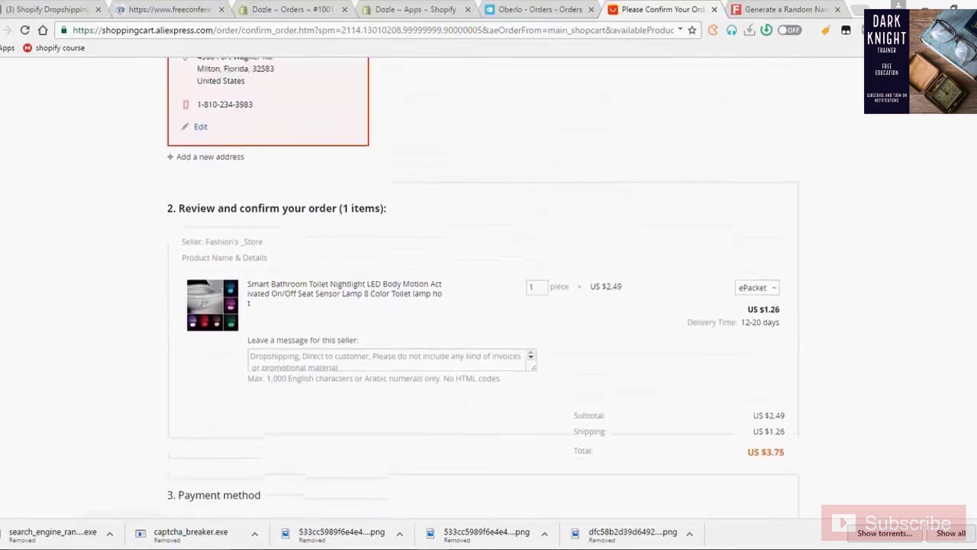
{"action": "left_click_drag", "start_coordinate": [290, 9], "coordinate": [628, 16]}
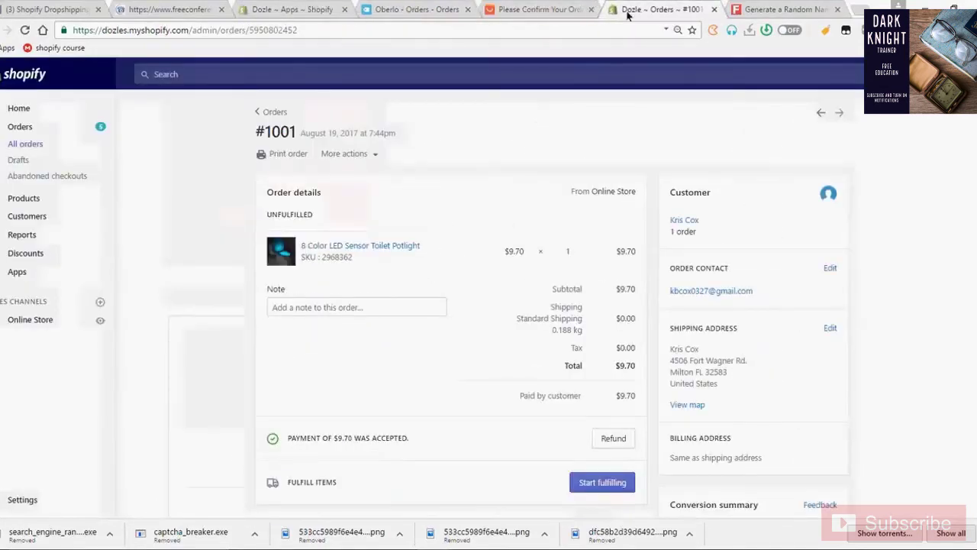
{"action": "left_click", "coordinate": [556, 9]}
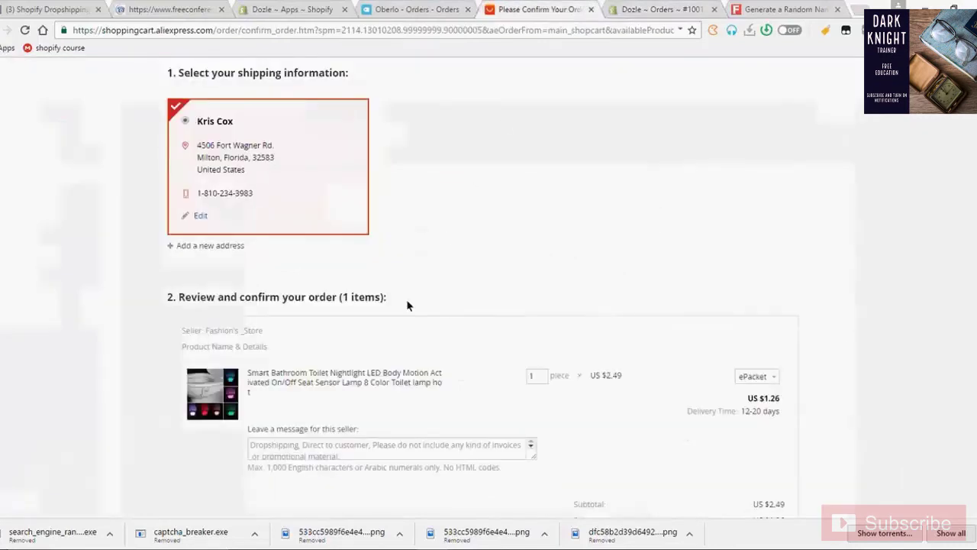
{"action": "left_click", "coordinate": [661, 9]}
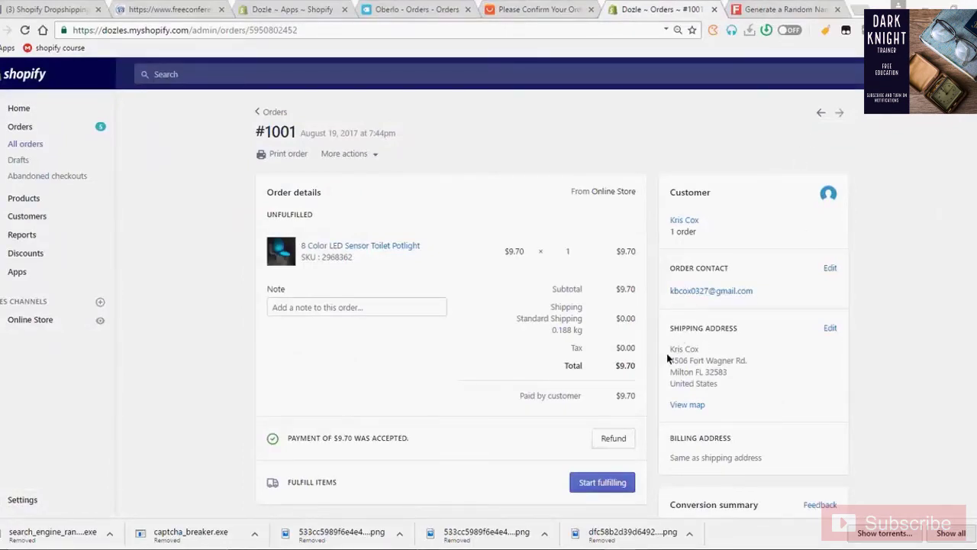
{"action": "left_click_drag", "start_coordinate": [669, 355], "coordinate": [689, 359]}
{"action": "left_click", "coordinate": [519, 14]}
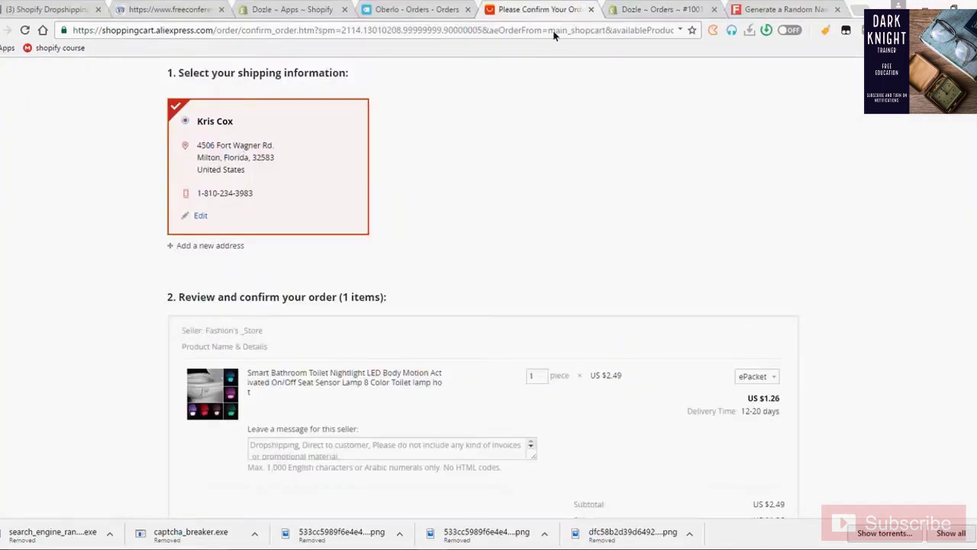
{"action": "left_click", "coordinate": [665, 8]}
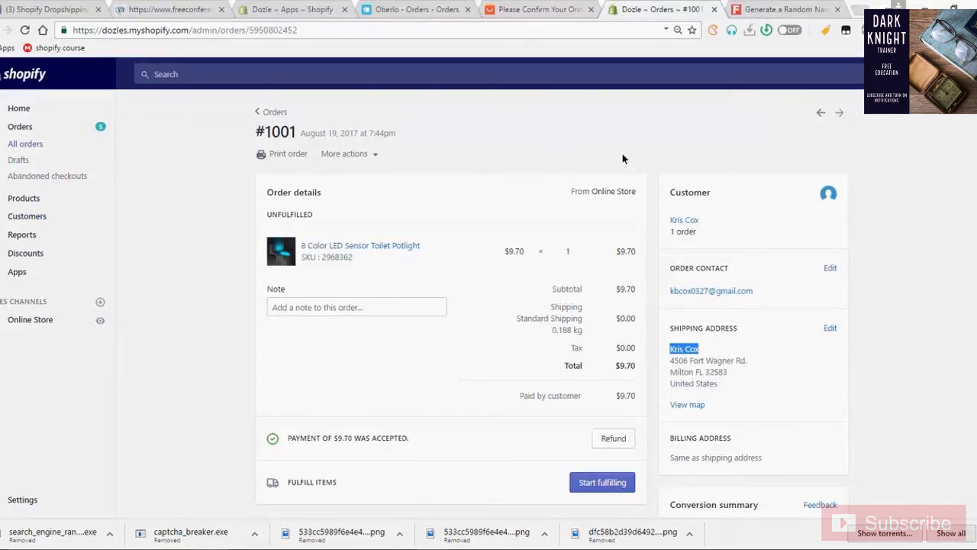
{"action": "left_click", "coordinate": [538, 8]}
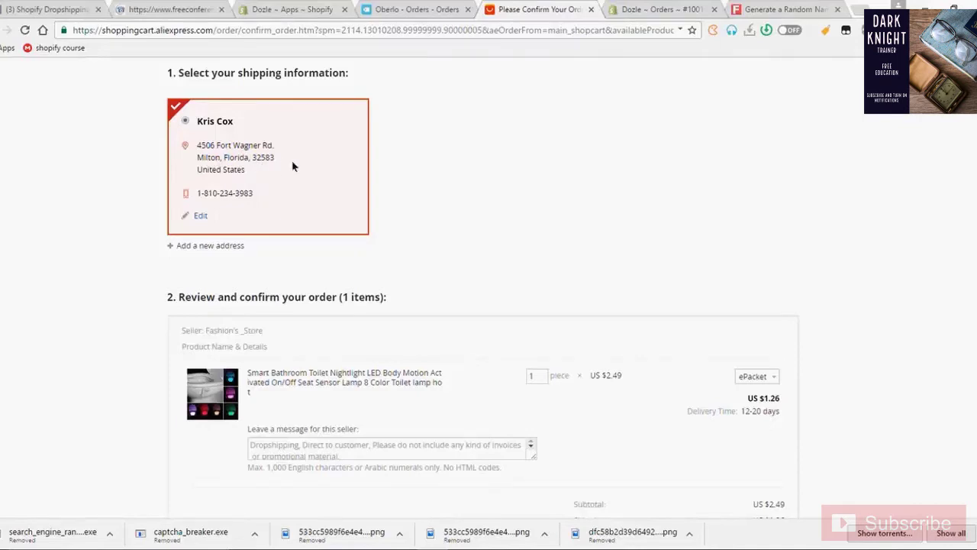
{"action": "left_click", "coordinate": [635, 9]}
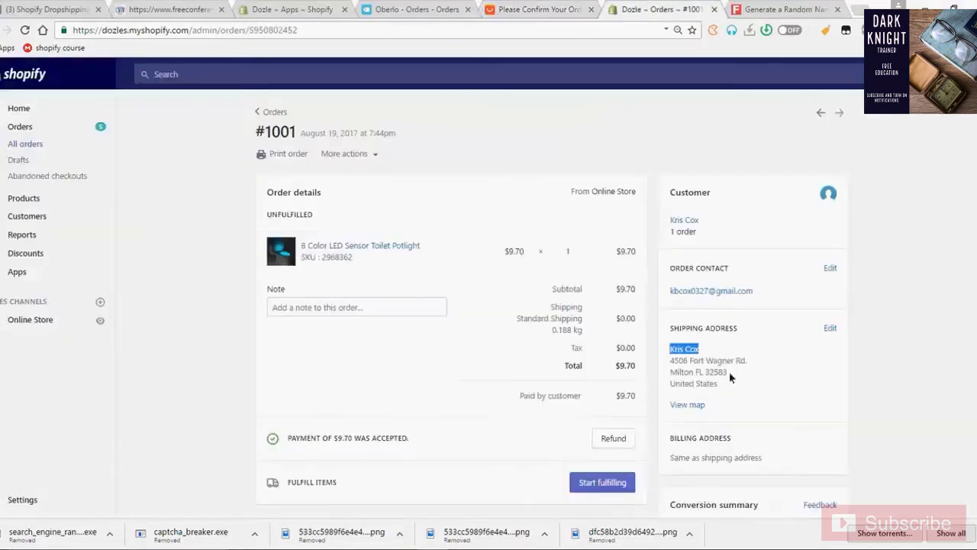
{"action": "left_click", "coordinate": [554, 7]}
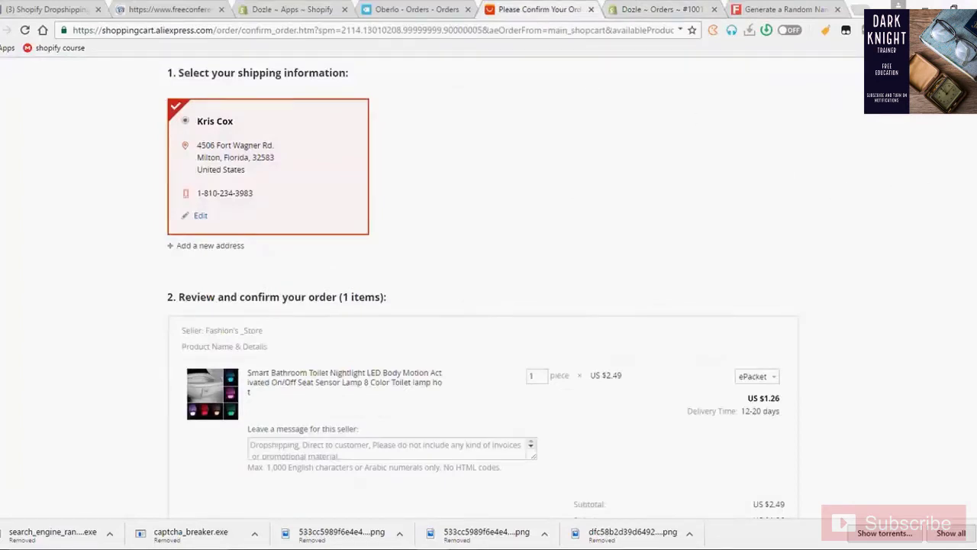
{"action": "left_click", "coordinate": [618, 8]}
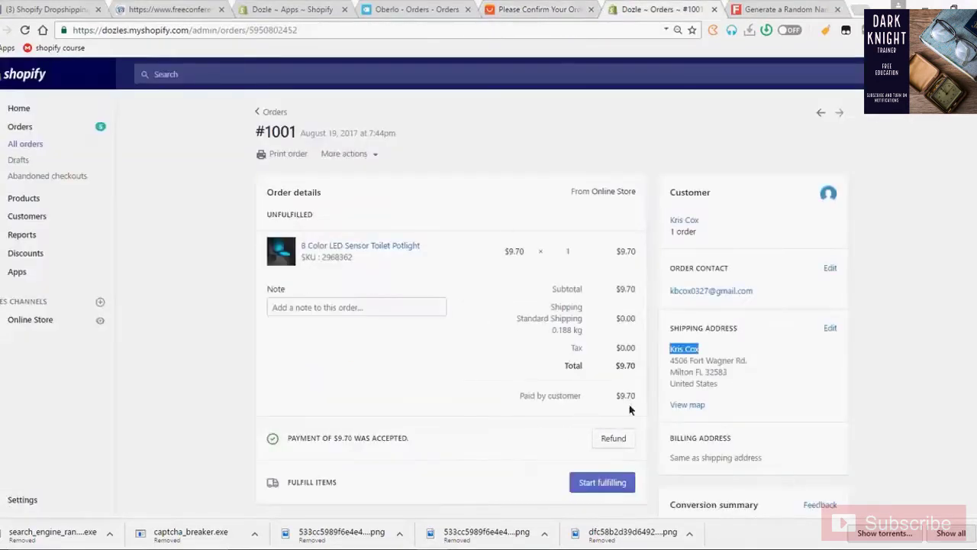
{"action": "left_click", "coordinate": [540, 8]}
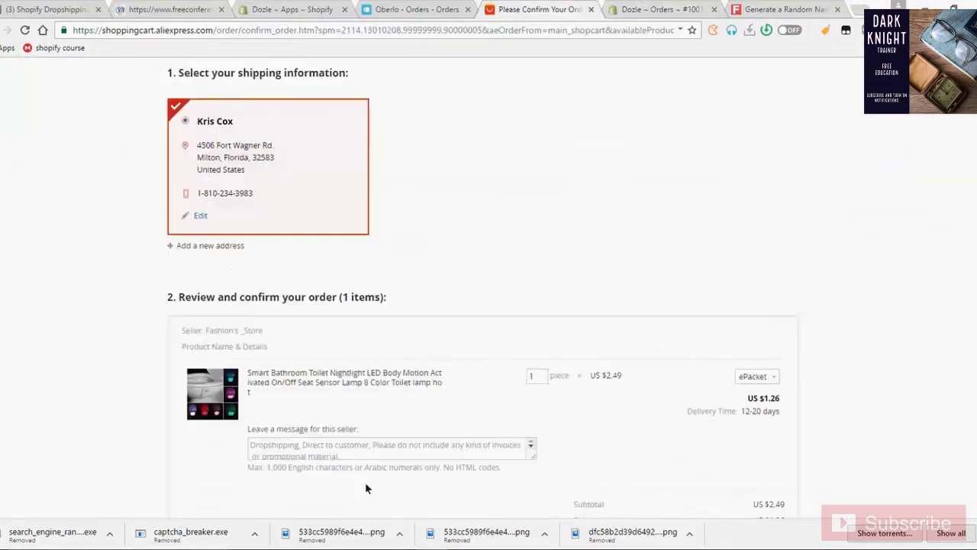
Review the dropshipping message to the seller and the available shipping methods for the item, leaving ePacket selected.
{"action": "scroll", "coordinate": [472, 394], "scroll_direction": "down", "scroll_amount": 2}
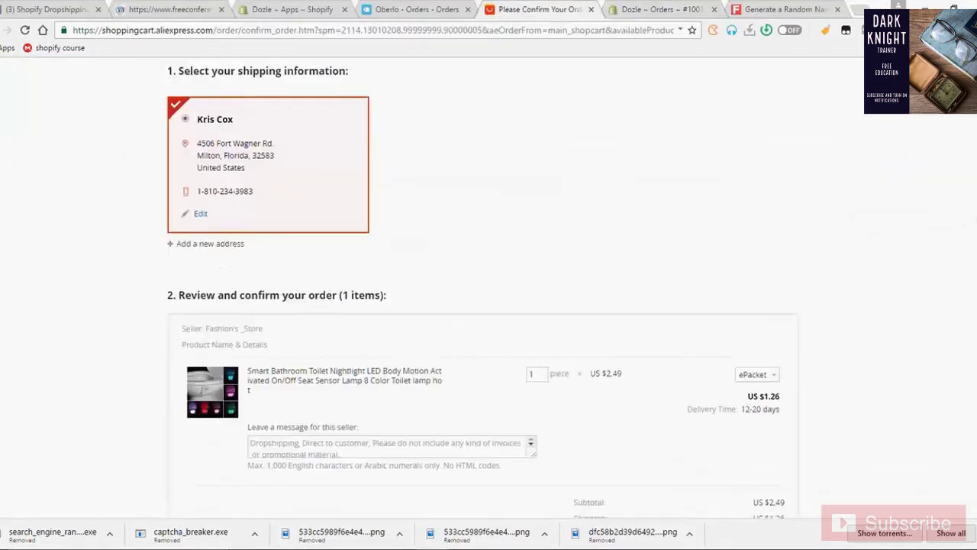
{"action": "left_click", "coordinate": [450, 374]}
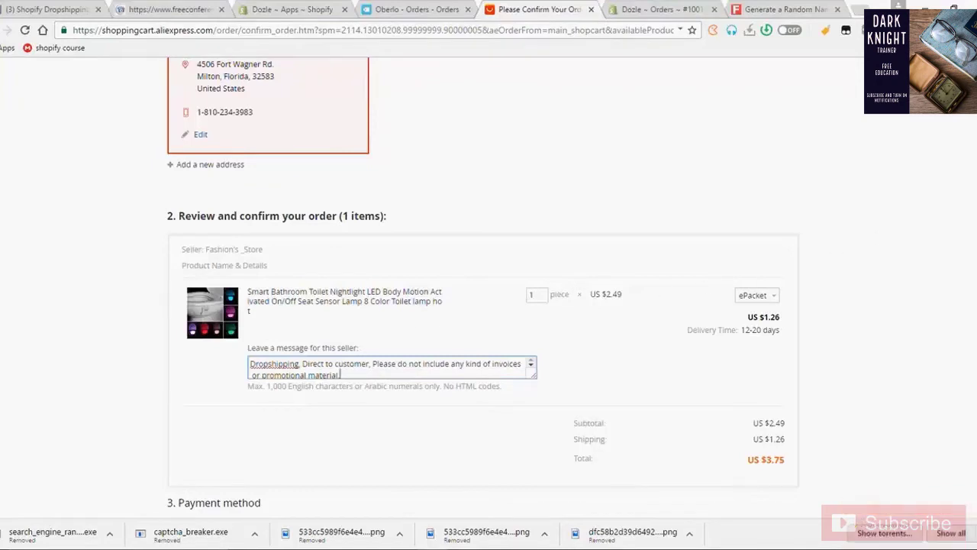
{"action": "scroll", "coordinate": [483, 283], "scroll_direction": "down", "scroll_amount": 2}
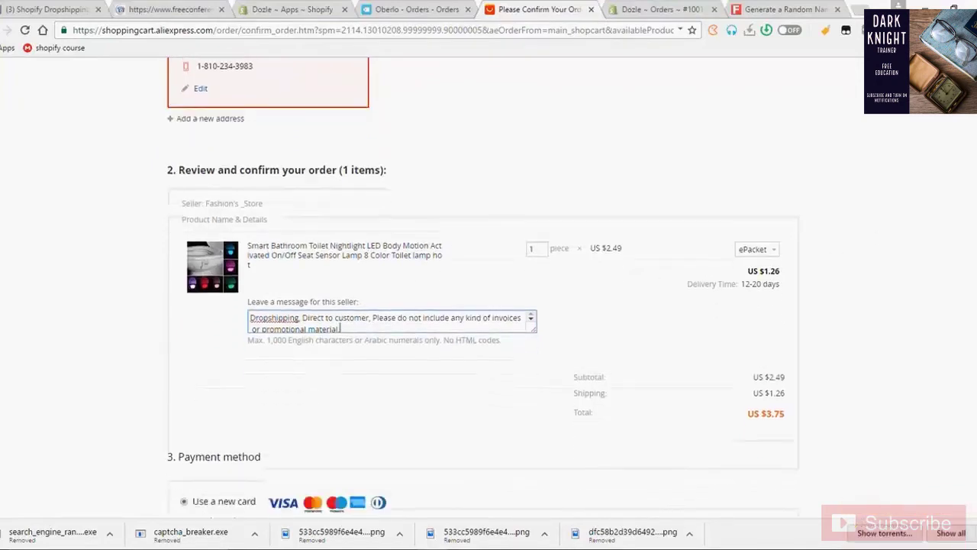
{"action": "scroll", "coordinate": [762, 286], "scroll_direction": "up", "scroll_amount": 2}
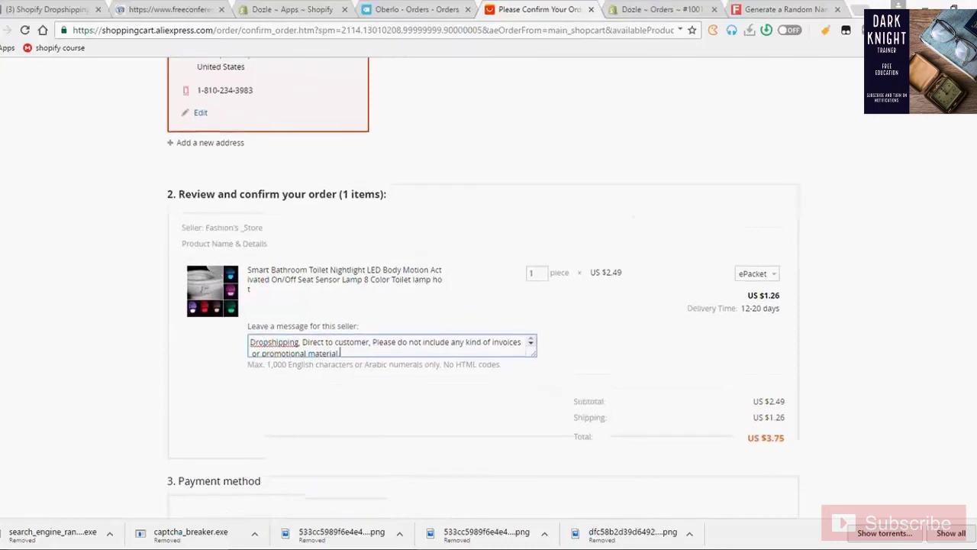
{"action": "left_click", "coordinate": [763, 285]}
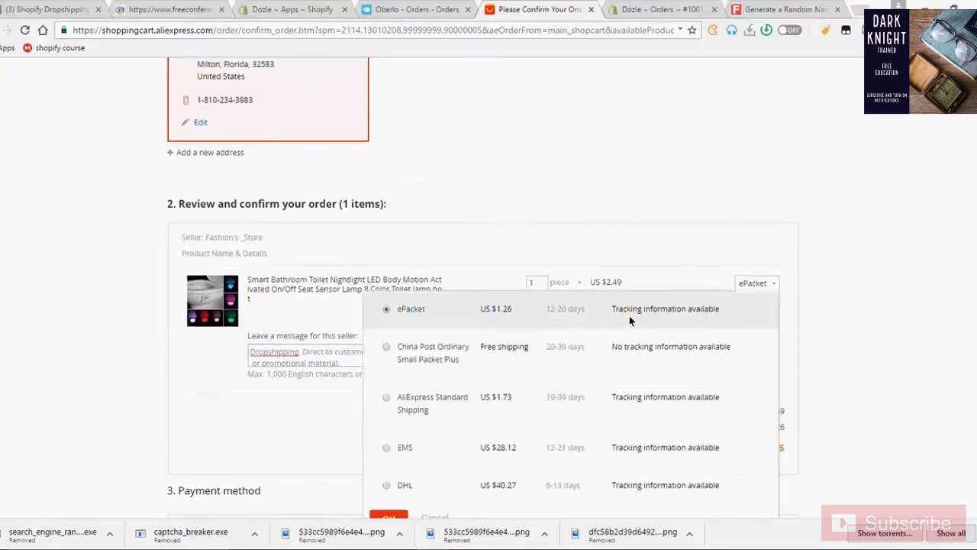
{"action": "left_click", "coordinate": [883, 306]}
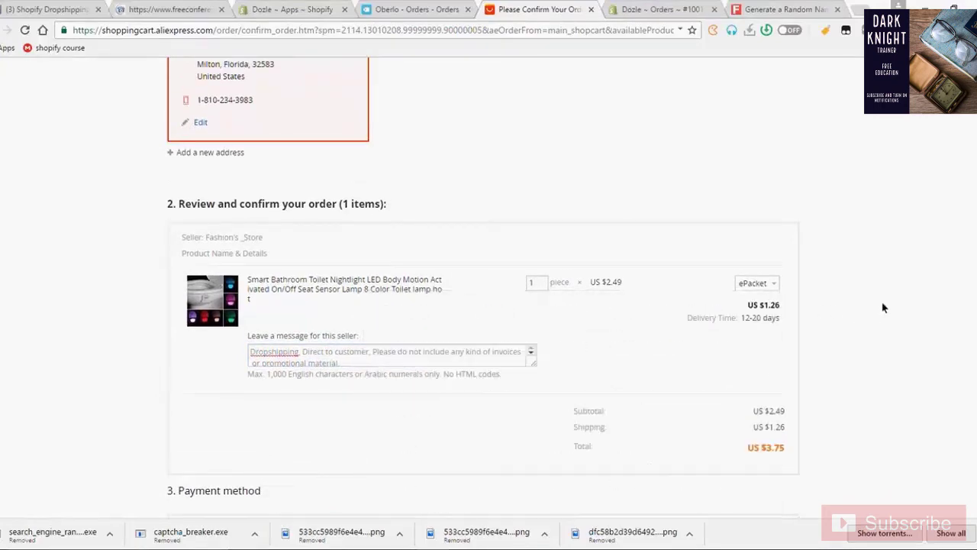
Enter the new payment card's details in the payment method section and save the card for this order.
{"action": "scroll", "coordinate": [484, 286], "scroll_direction": "down", "scroll_amount": 2}
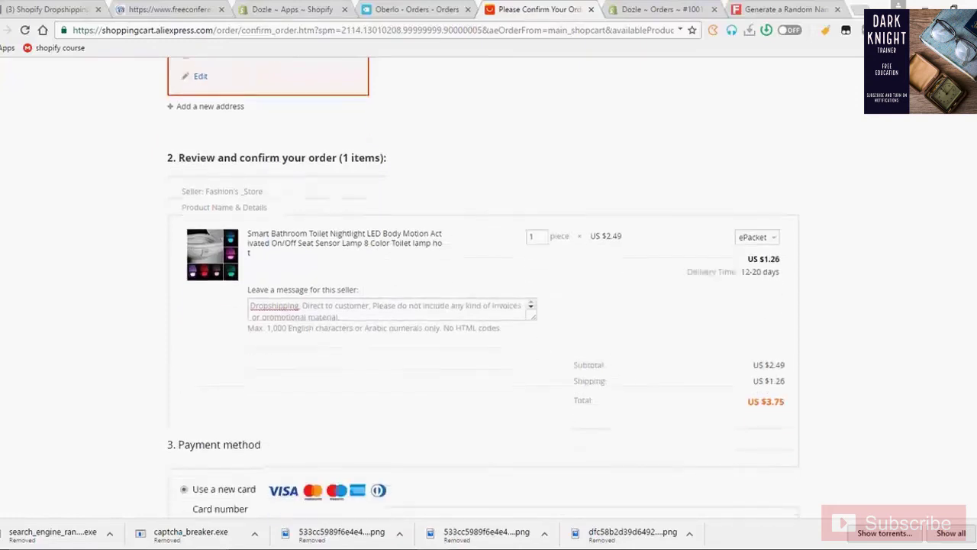
{"action": "scroll", "coordinate": [540, 338], "scroll_direction": "down", "scroll_amount": 2}
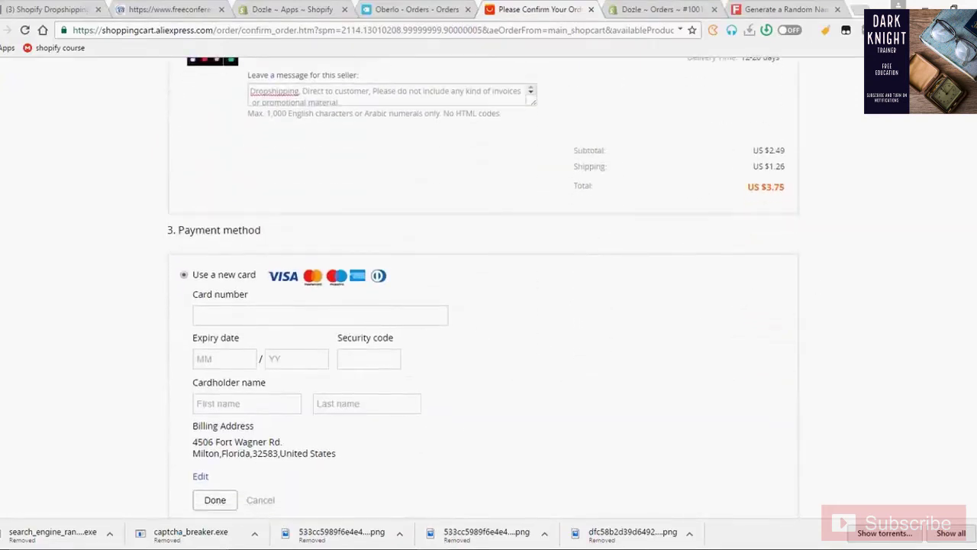
{"action": "scroll", "coordinate": [484, 287], "scroll_direction": "down", "scroll_amount": 2}
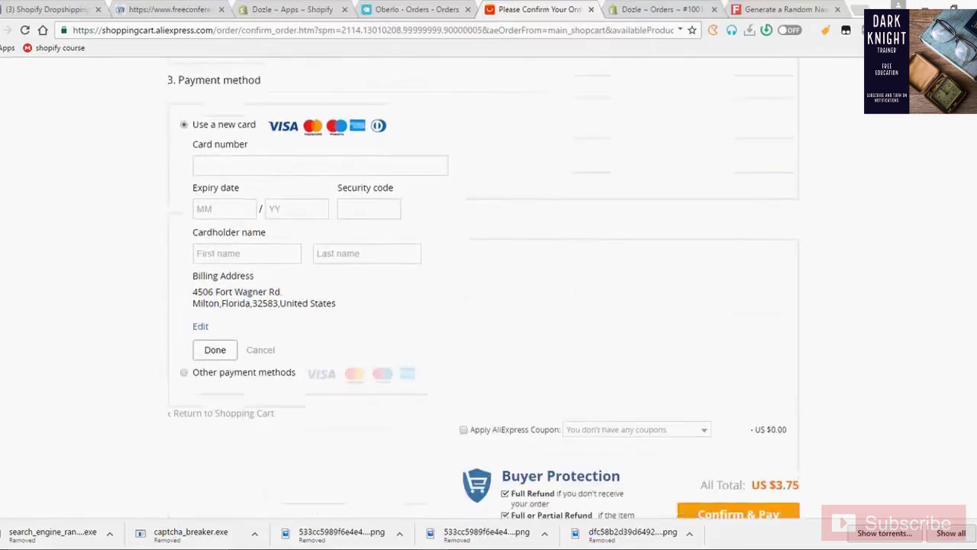
{"action": "scroll", "coordinate": [367, 301], "scroll_direction": "up", "scroll_amount": 2}
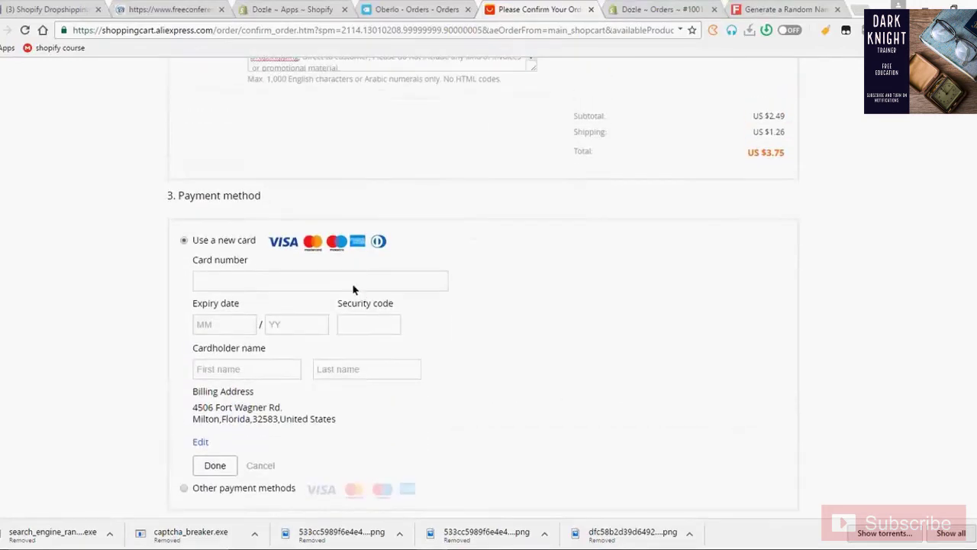
{"action": "left_click", "coordinate": [353, 289]}
{"action": "left_click", "coordinate": [674, 193]}
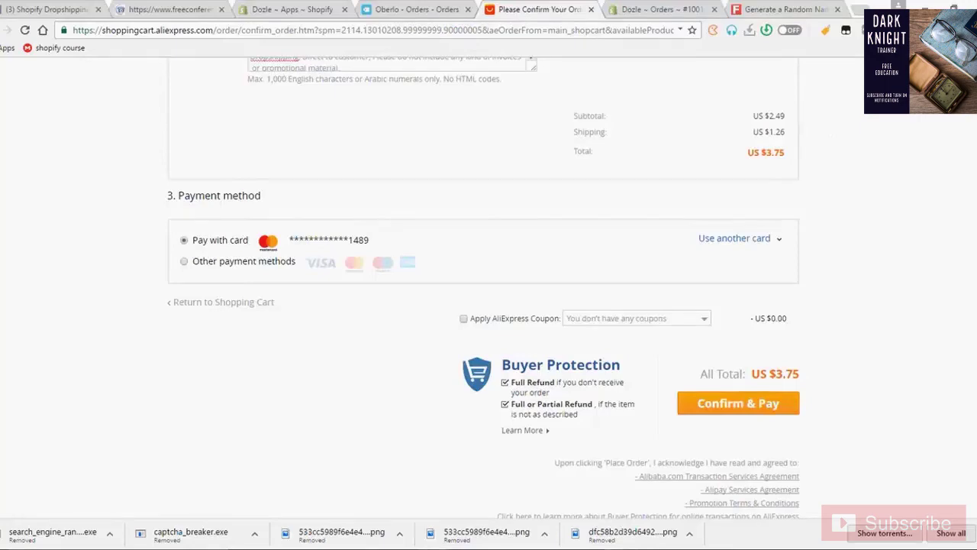
Recheck the shipping address, seller message and payment card, and confirm and pay for the AliExpress order.
{"action": "scroll", "coordinate": [486, 287], "scroll_direction": "up", "scroll_amount": 2}
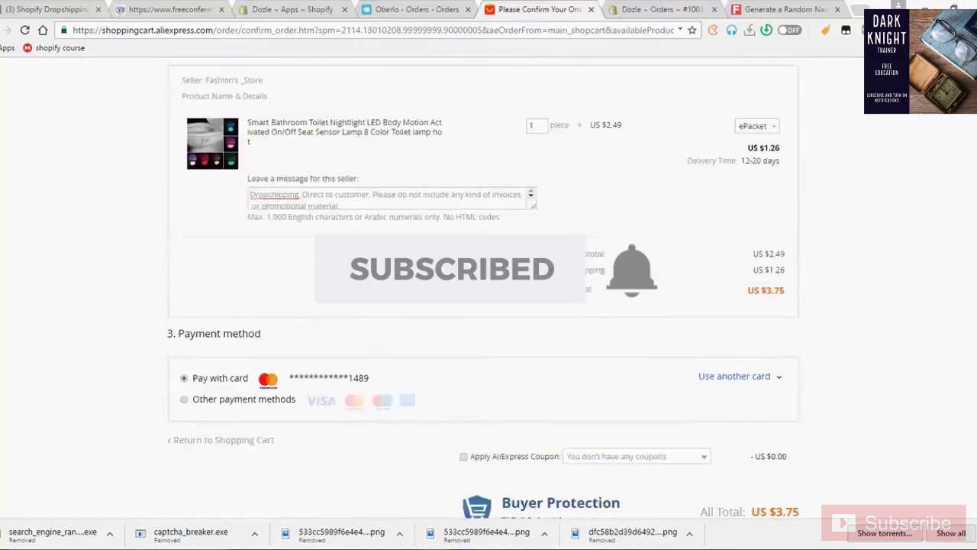
{"action": "scroll", "coordinate": [633, 280], "scroll_direction": "up", "scroll_amount": 5}
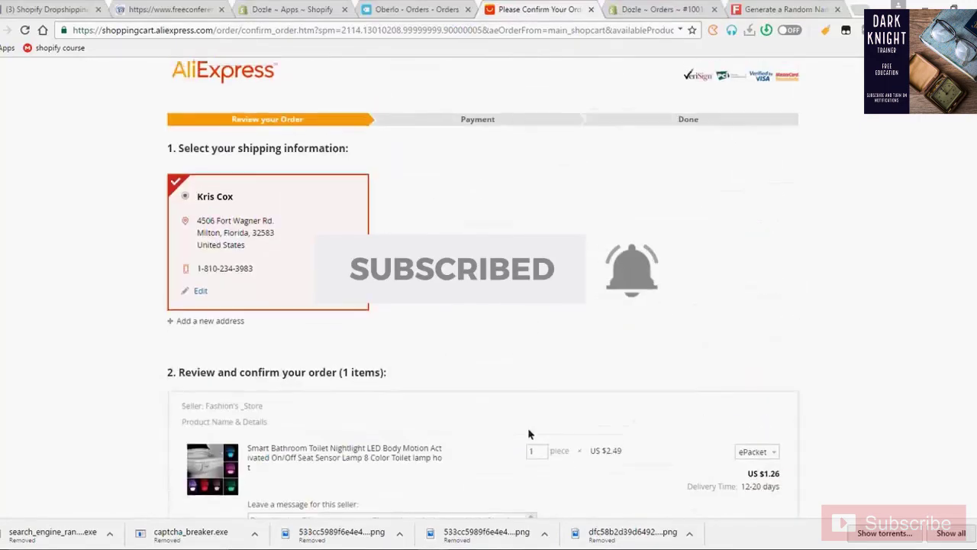
{"action": "scroll", "coordinate": [489, 290], "scroll_direction": "down", "scroll_amount": 1}
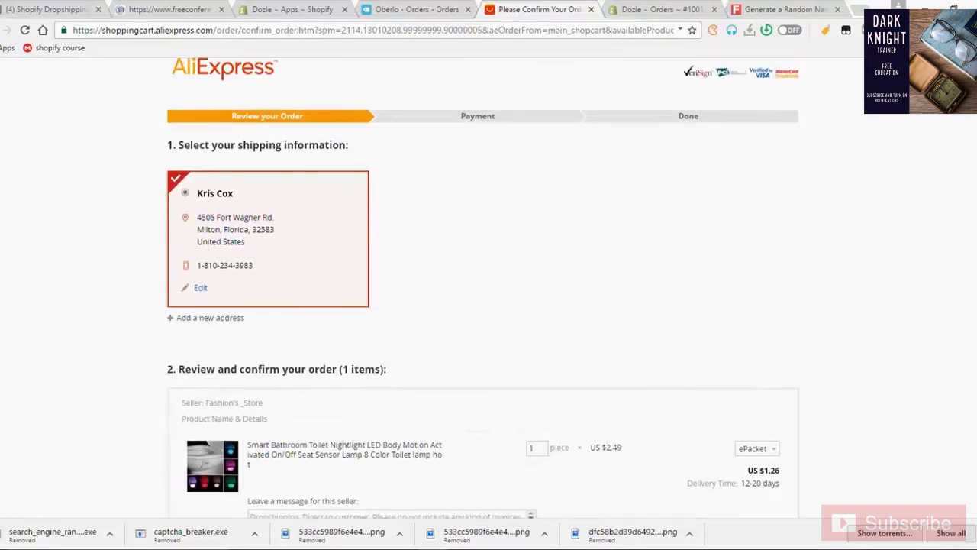
{"action": "scroll", "coordinate": [484, 288], "scroll_direction": "down", "scroll_amount": 2}
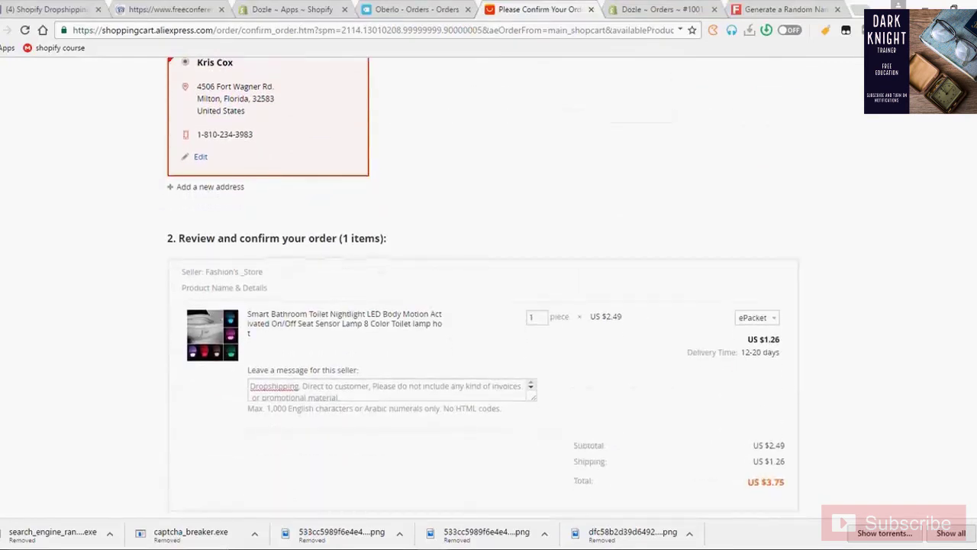
{"action": "scroll", "coordinate": [423, 282], "scroll_direction": "down", "scroll_amount": 2}
{"action": "left_click", "coordinate": [423, 280]}
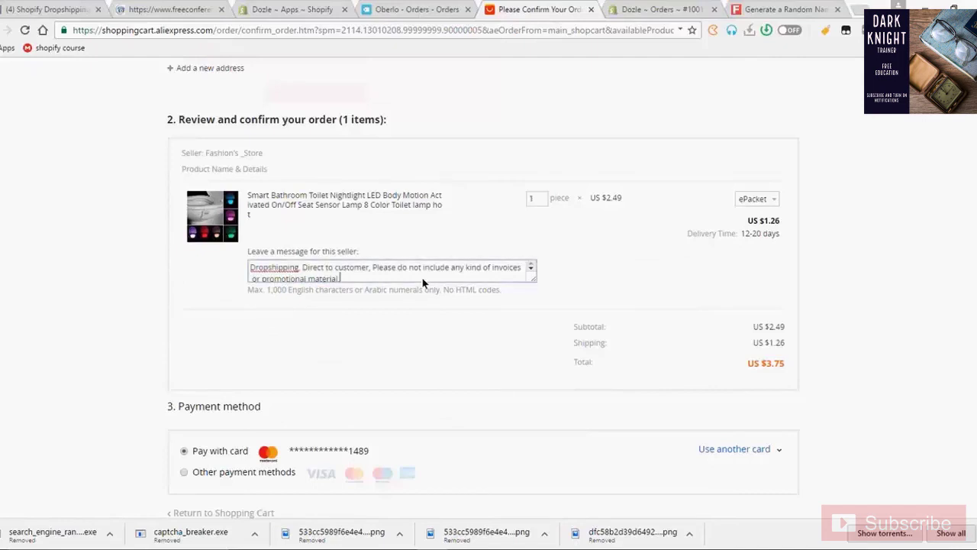
{"action": "scroll", "coordinate": [483, 288], "scroll_direction": "down", "scroll_amount": 5}
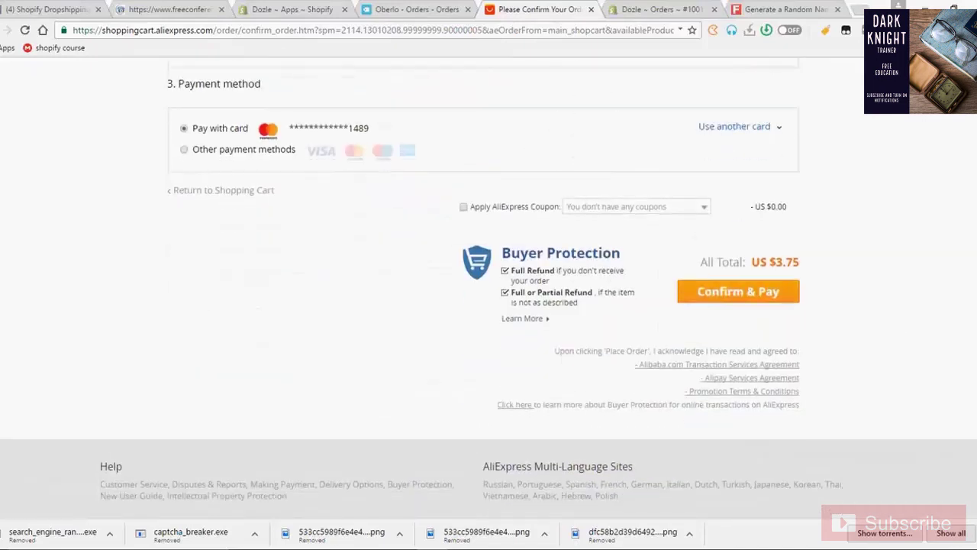
{"action": "scroll", "coordinate": [737, 336], "scroll_direction": "up", "scroll_amount": 1}
{"action": "left_click", "coordinate": [739, 345]}
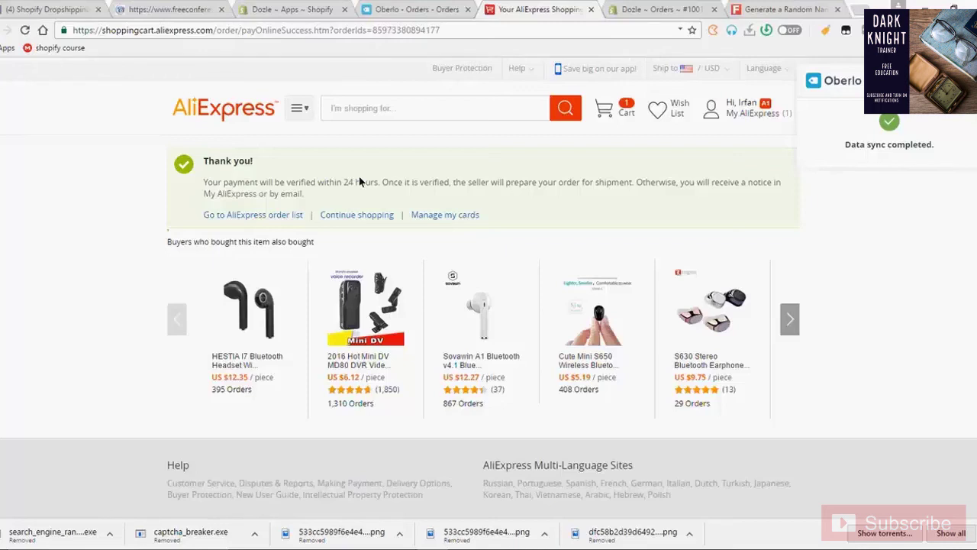
Switch to the Oberlo orders page, reload it and check the status of the order just paid.
{"action": "left_click", "coordinate": [377, 5]}
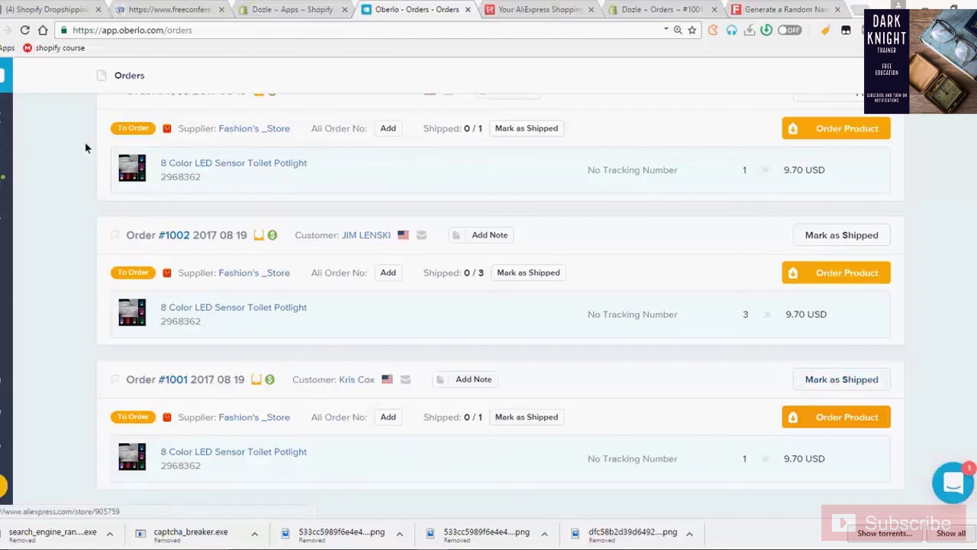
{"action": "left_click", "coordinate": [26, 31]}
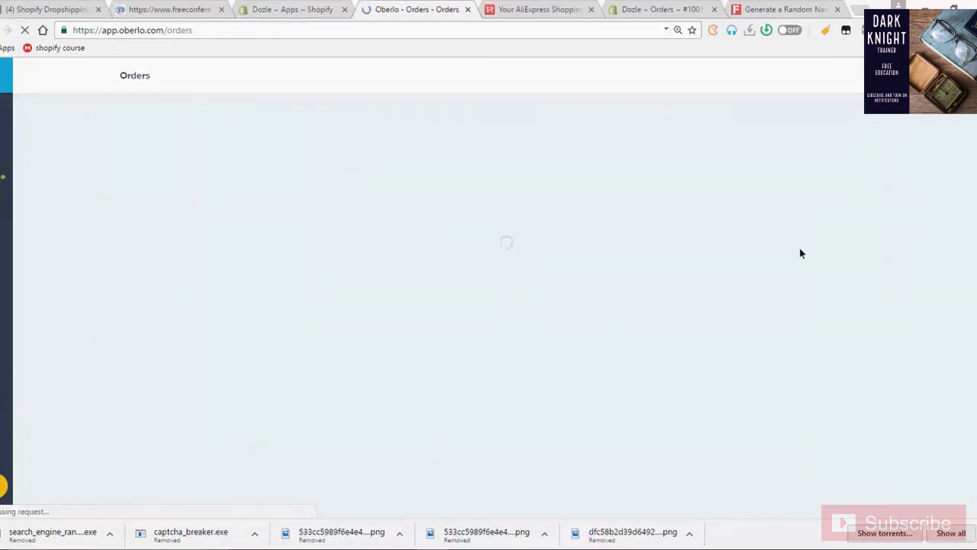
{"action": "scroll", "coordinate": [799, 247], "scroll_direction": "down", "scroll_amount": 5}
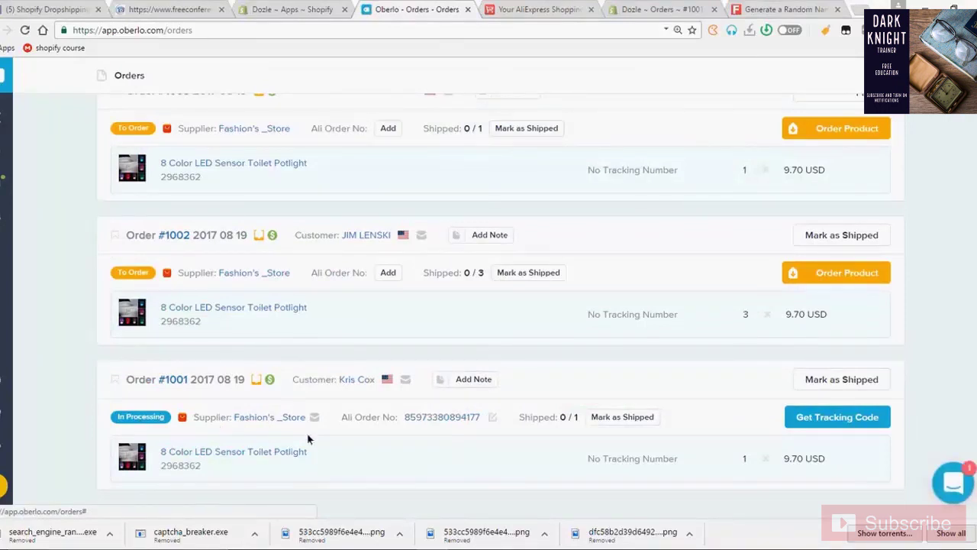
Submit the paid order as shipped with quantity 1, no tracking code and a notification email to the customer.
{"action": "left_click", "coordinate": [812, 383]}
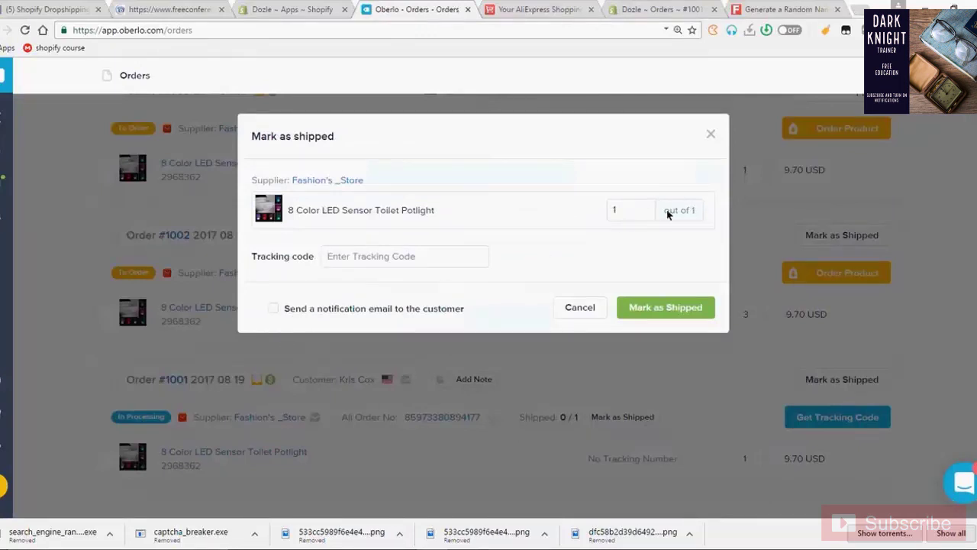
{"action": "left_click", "coordinate": [274, 309]}
{"action": "left_click", "coordinate": [666, 308]}
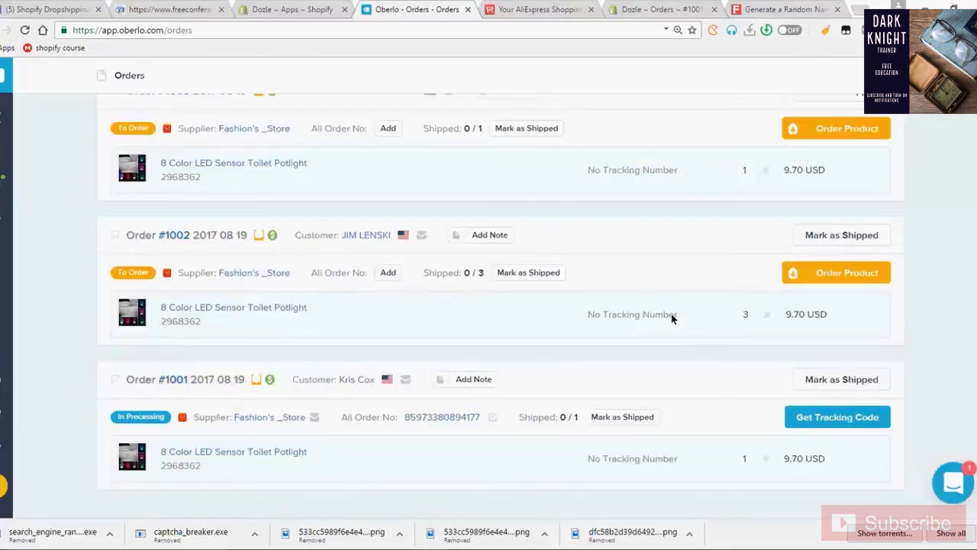